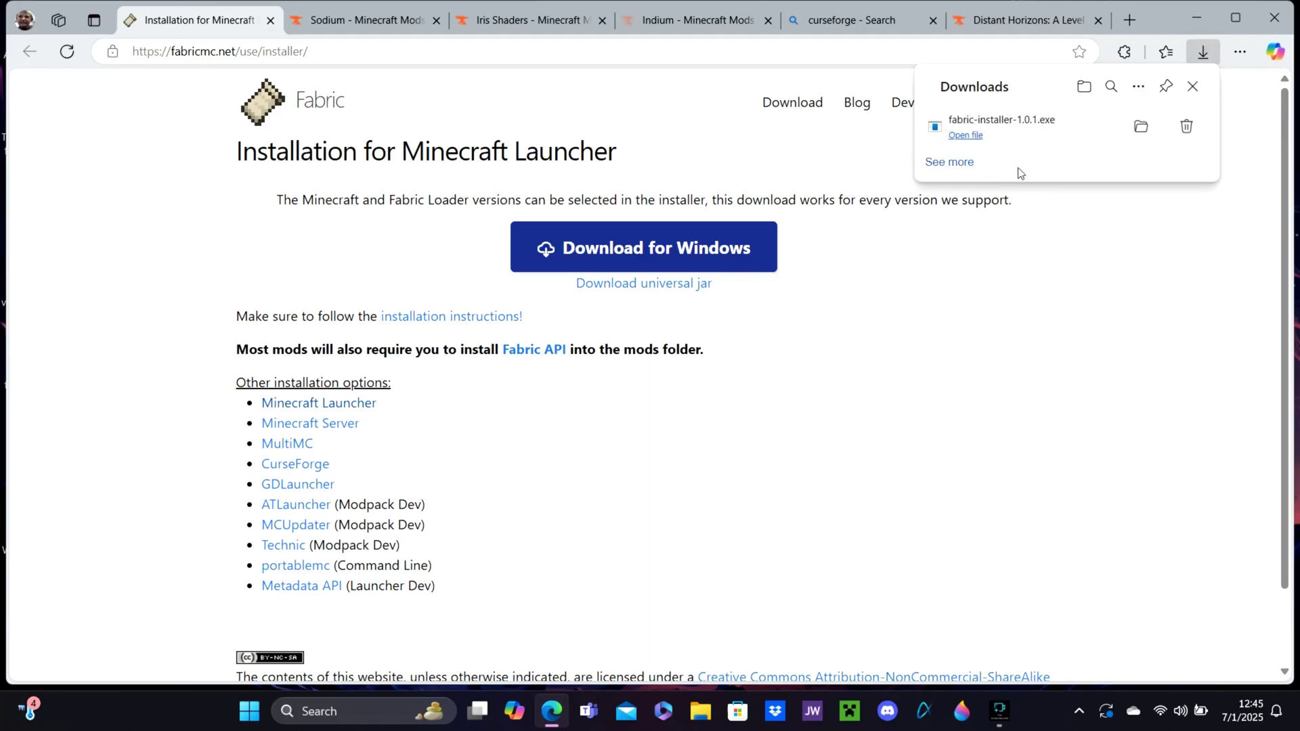
Move on to the Sodium mod's 1.21.1 files page on CurseForge
key("ctrl+Tab")
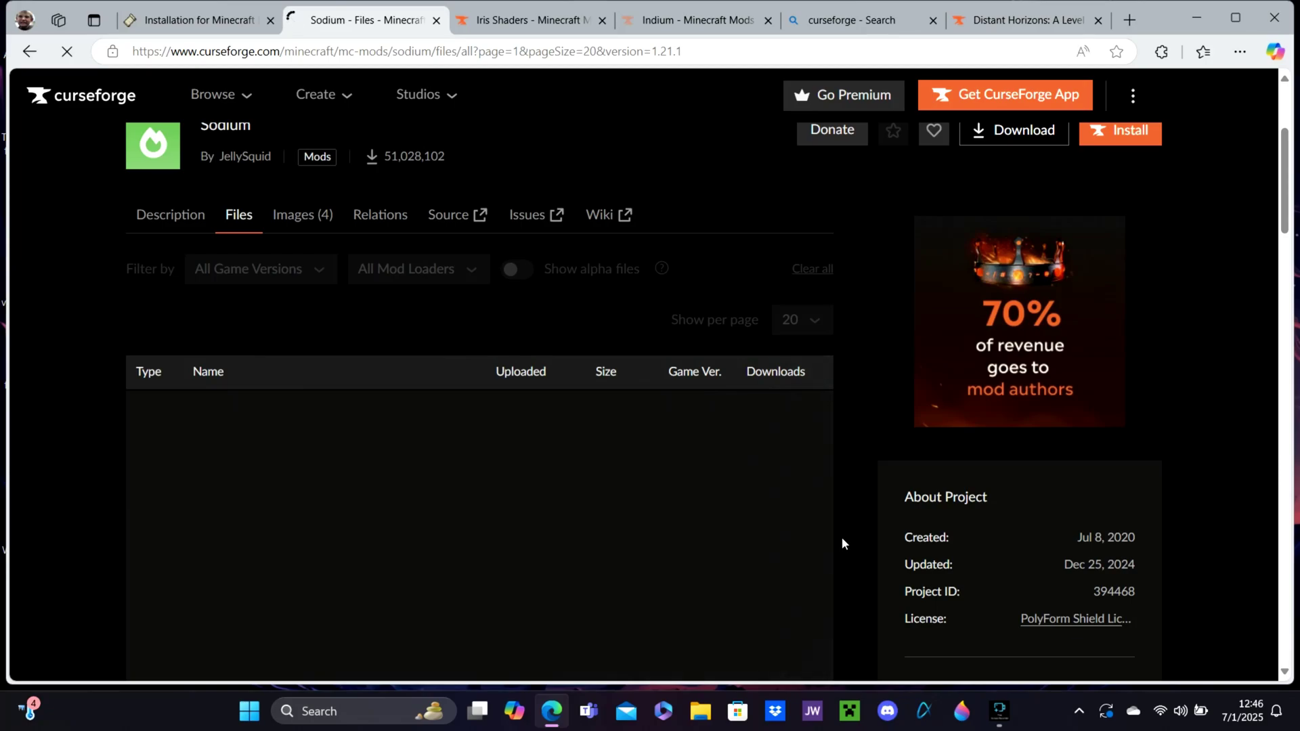
Download Sodium 0.6.5 for Fabric and keep the jar despite the warning
scroll(842, 541, "down", 1)
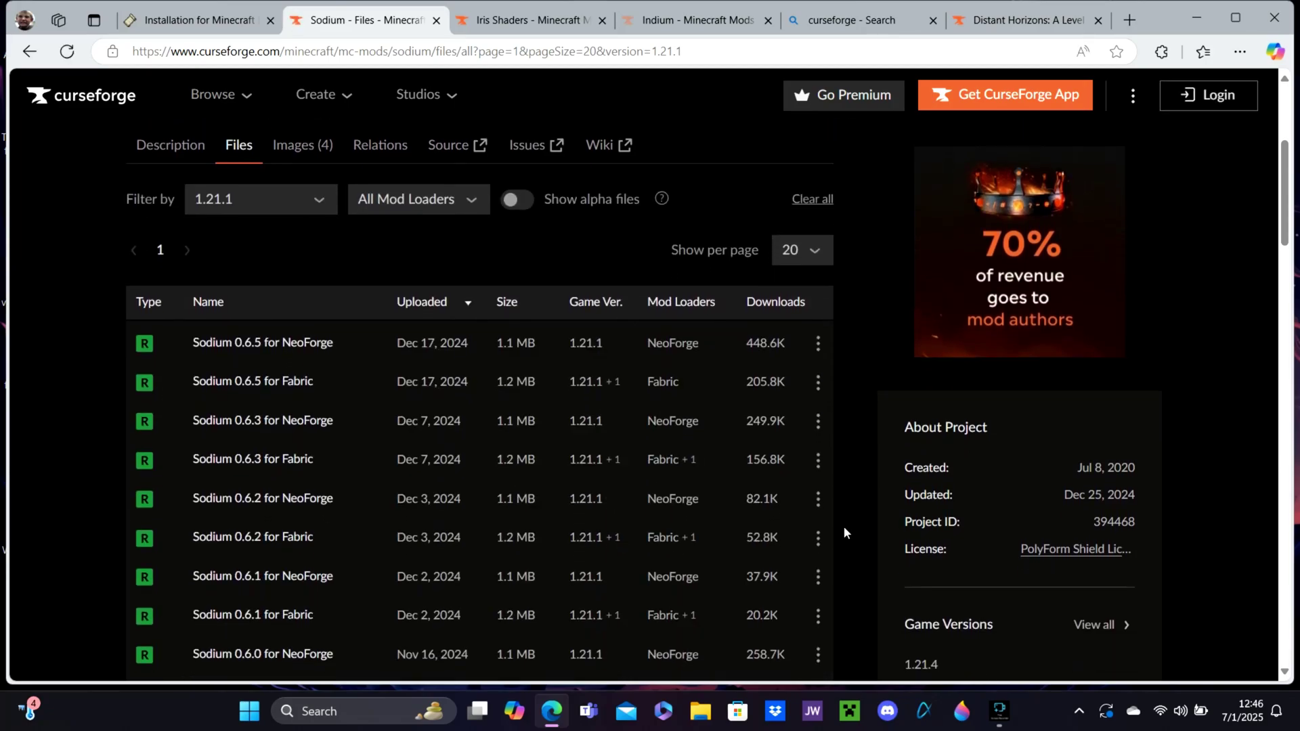
left_click(817, 383)
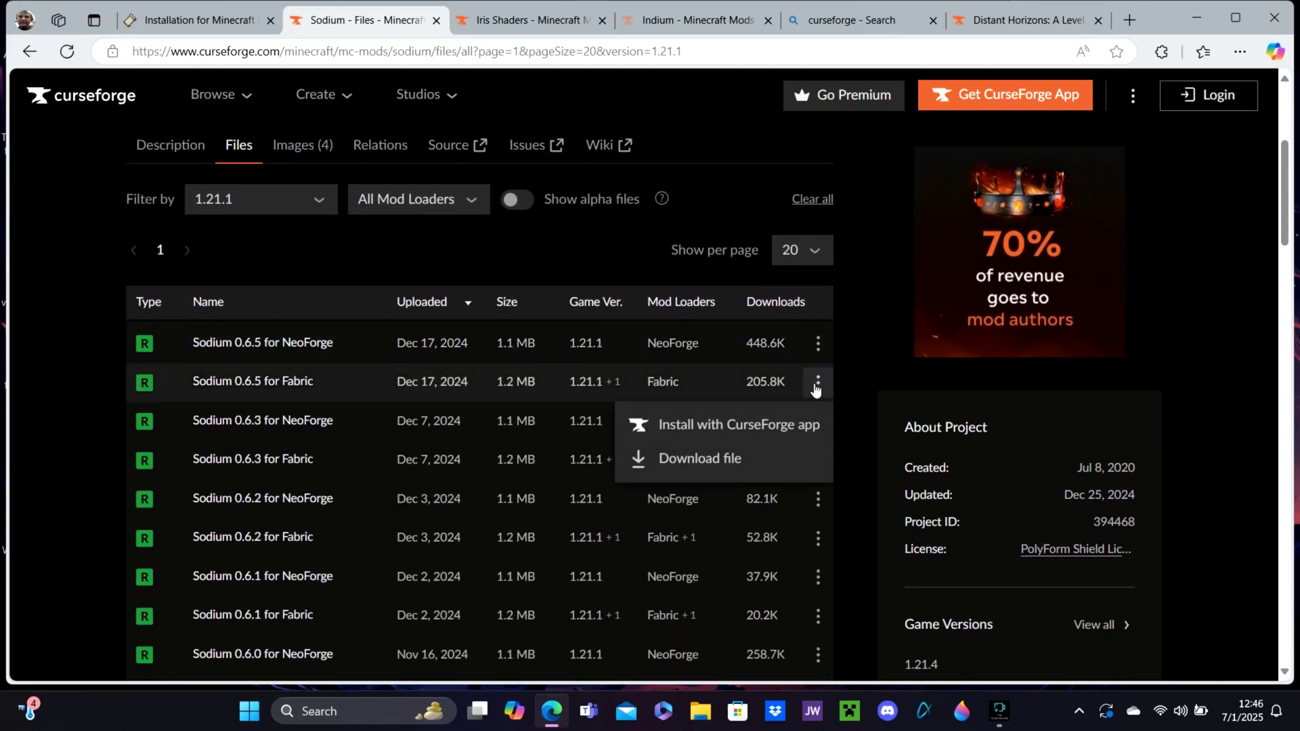
left_click(742, 465)
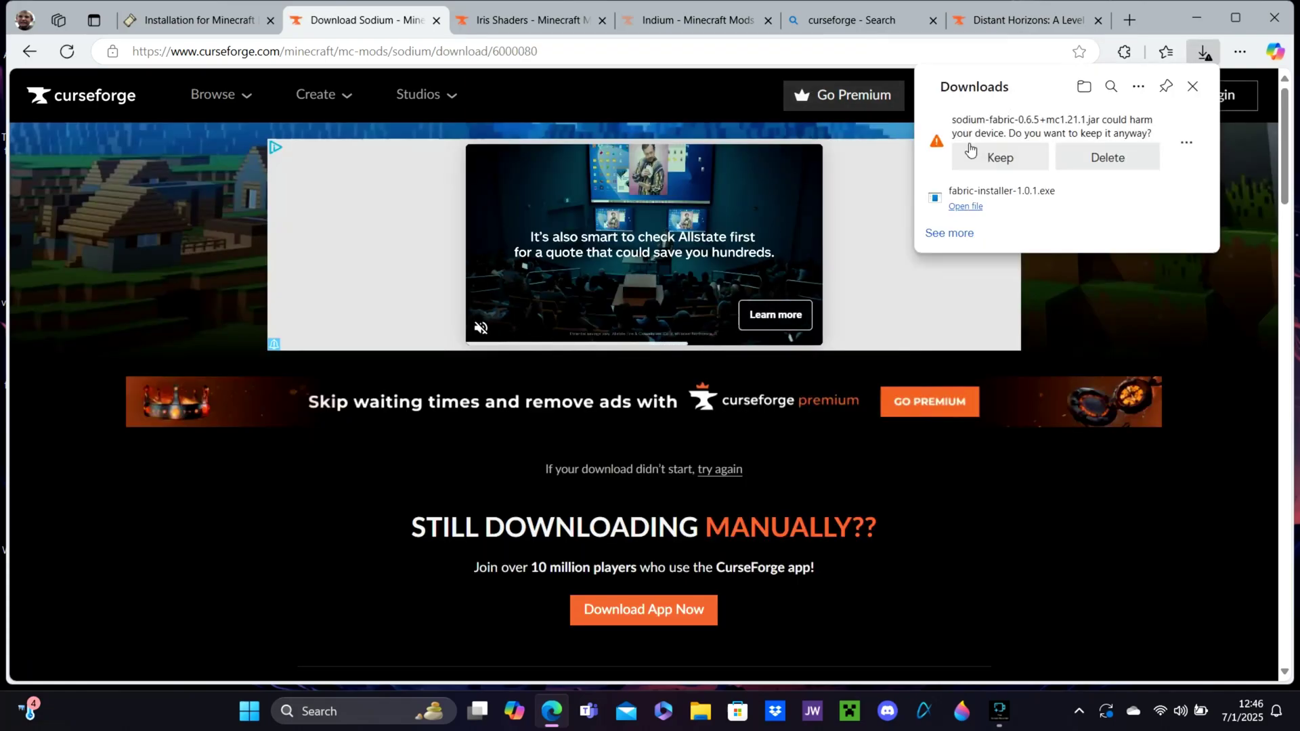
left_click(988, 158)
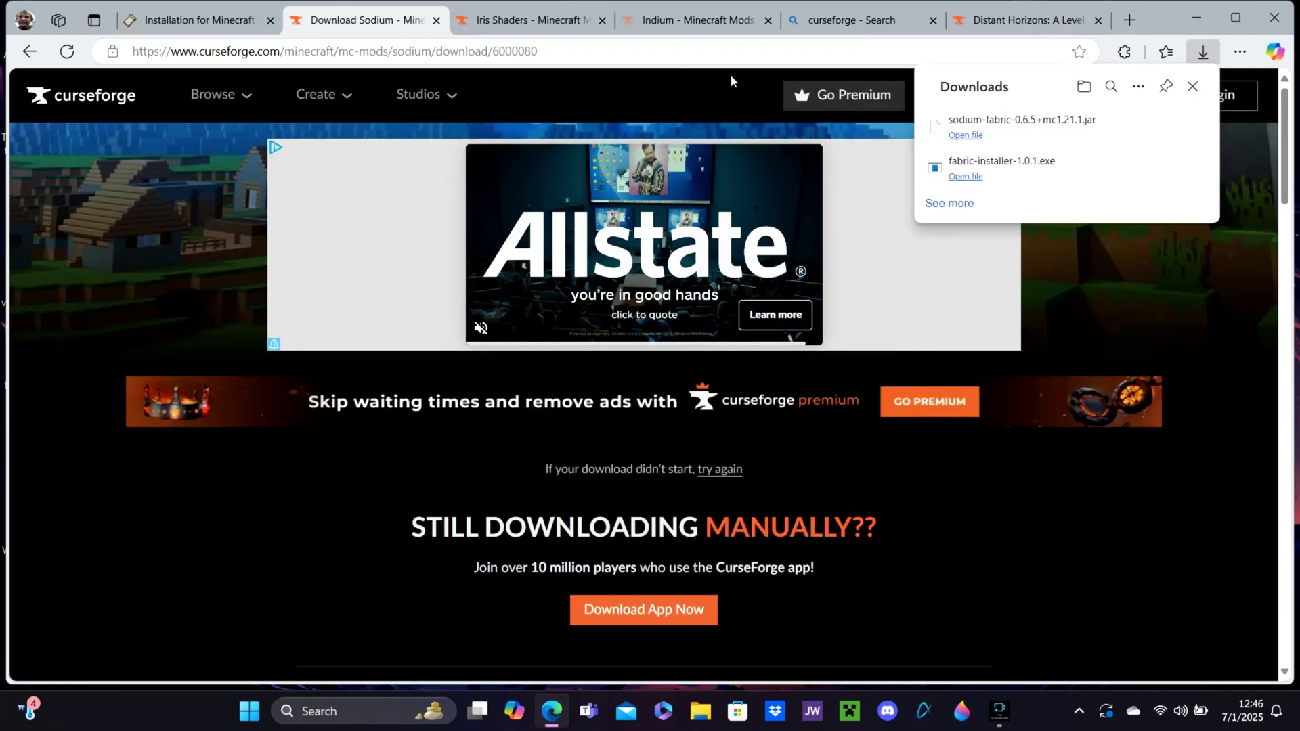
Download Iris 1.8.1 for Fabric, filtering the files to game version 1.21.1
left_click(531, 19)
scroll(527, 368, "down", 2)
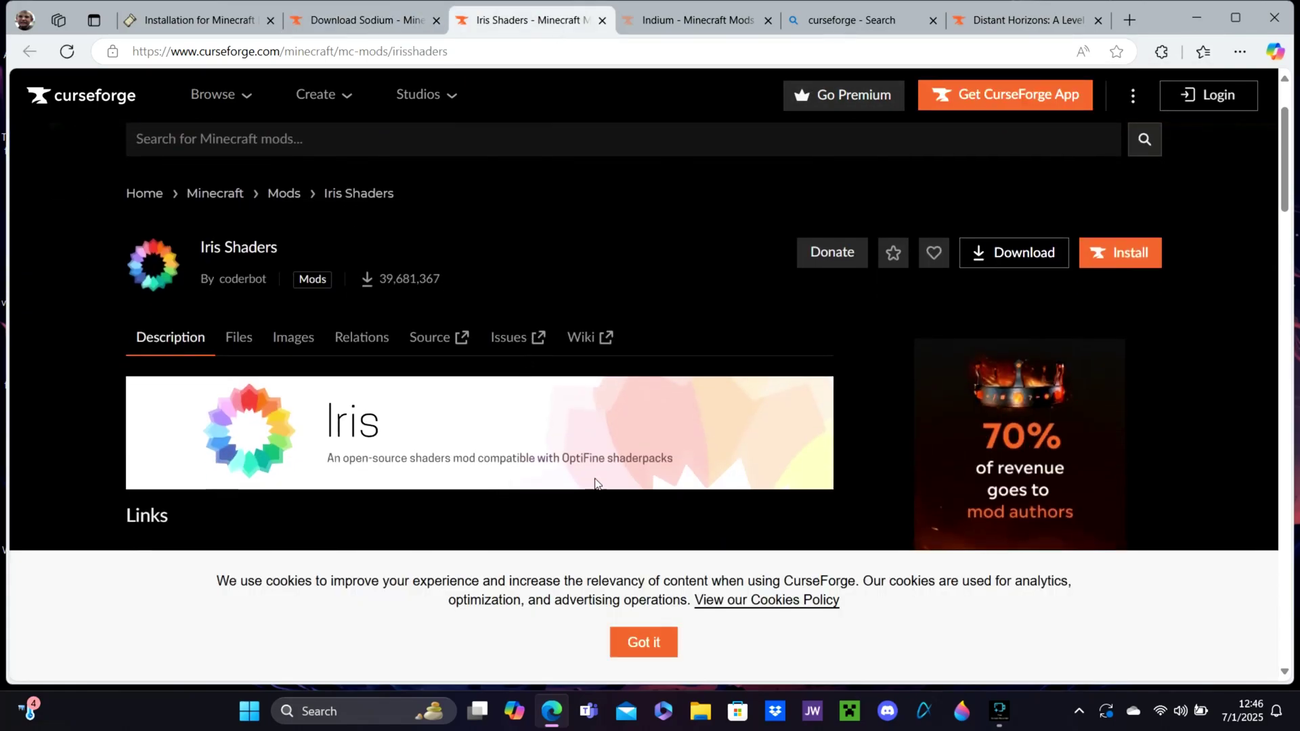
left_click(643, 642)
scroll(869, 481, "down", 6)
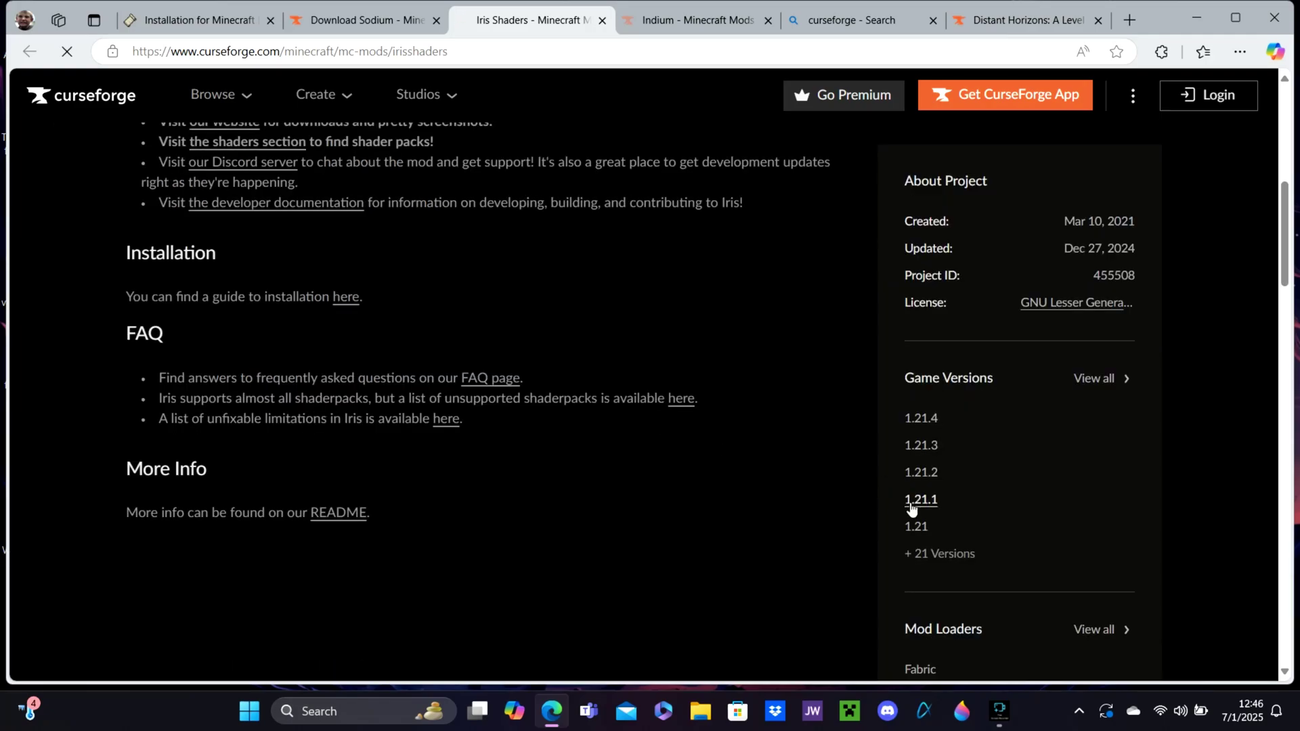
left_click(909, 501)
scroll(819, 486, "down", 4)
scroll(819, 486, "down", 2)
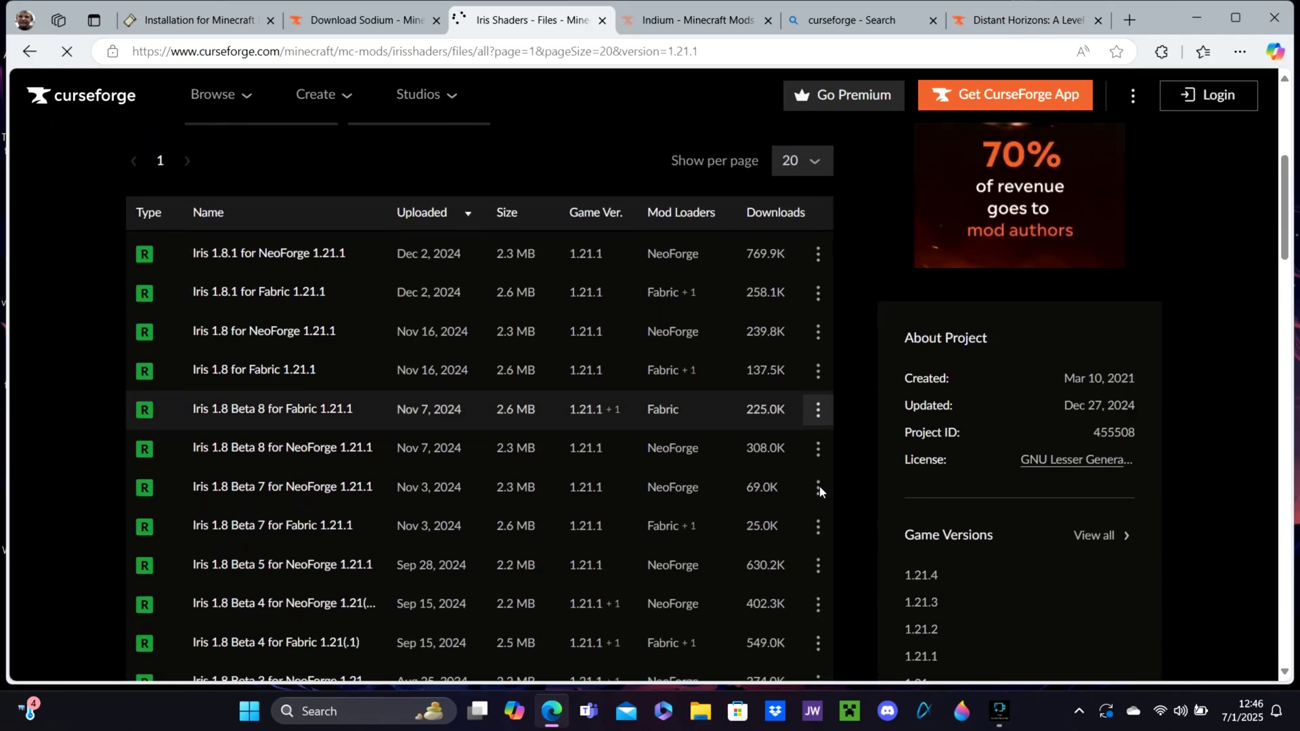
left_click(817, 293)
left_click(745, 370)
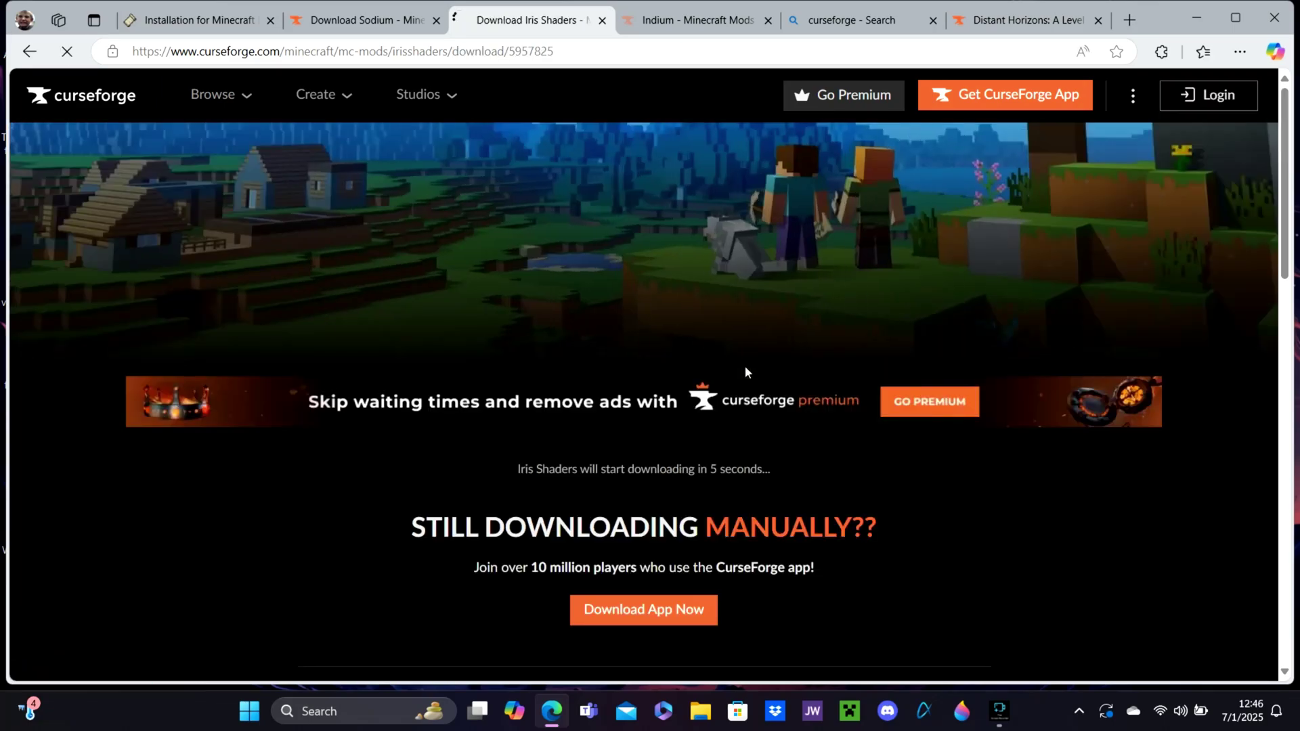
Open the download options for the newest Indium file
key("ctrl+Tab")
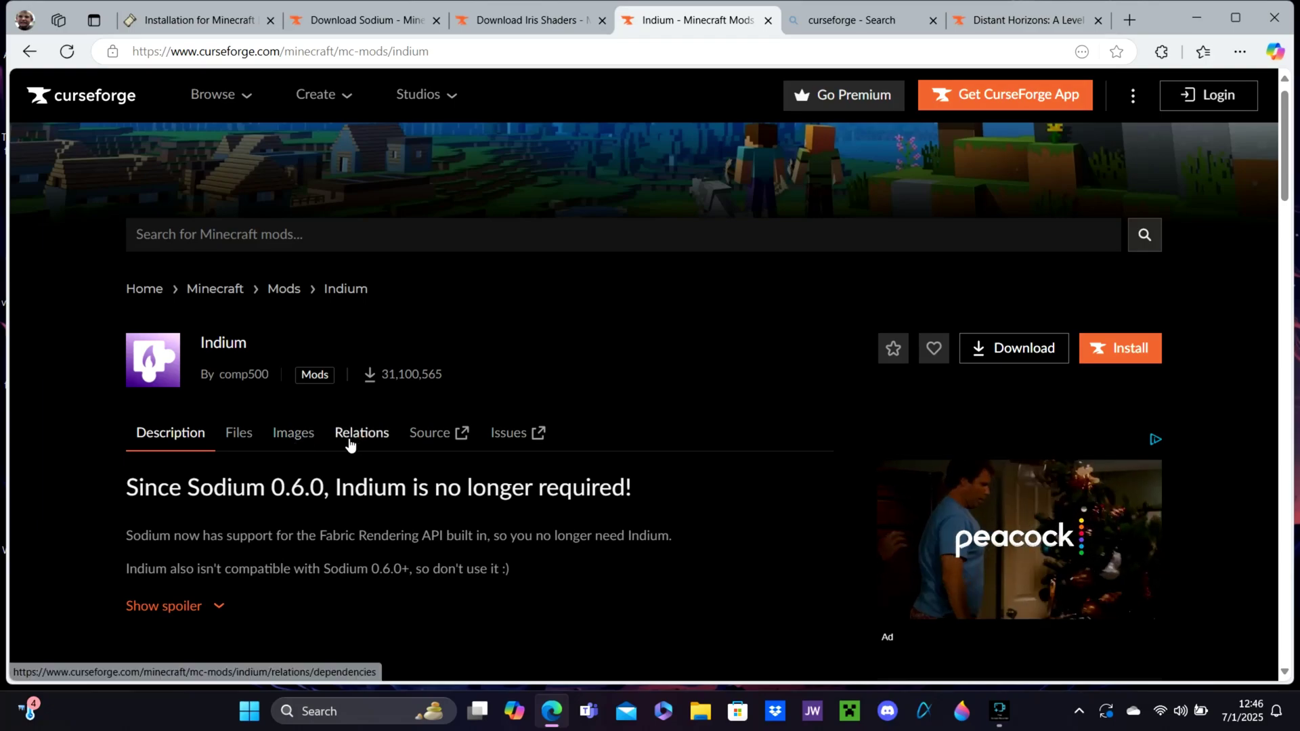
left_click(245, 433)
scroll(552, 535, "down", 1)
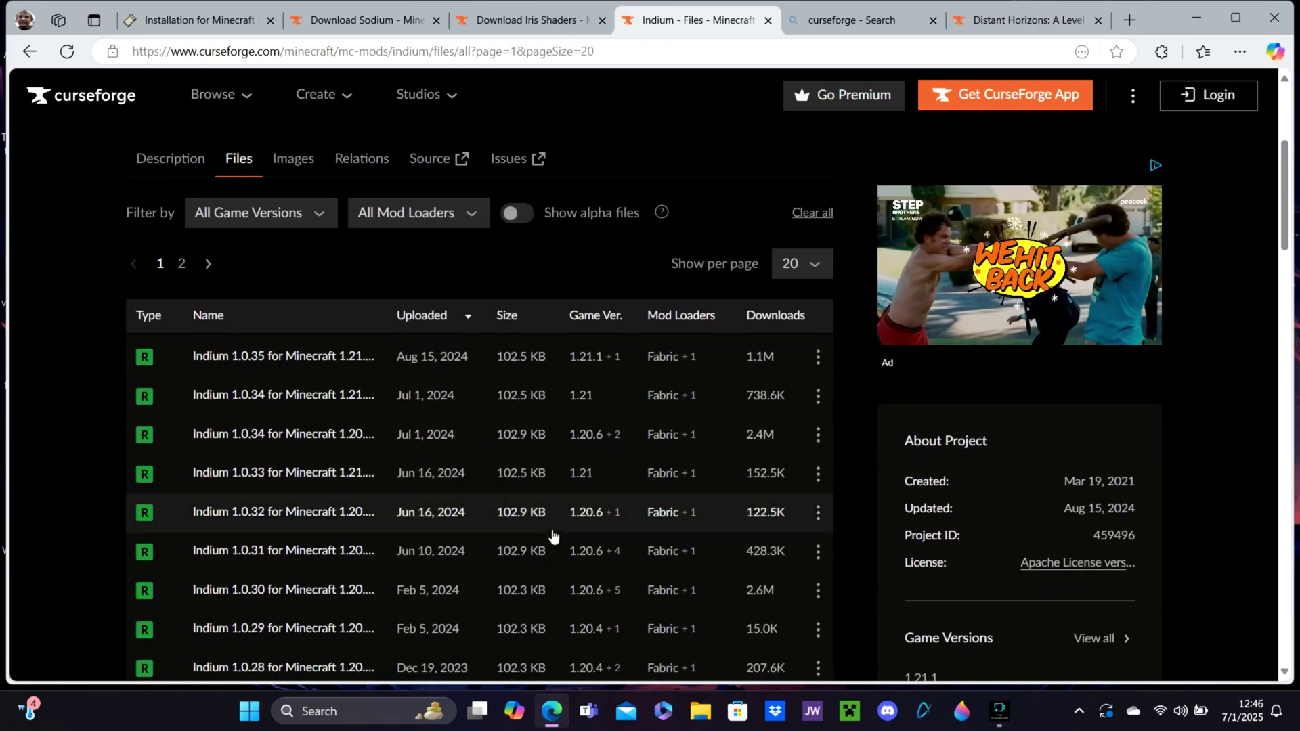
left_click(817, 359)
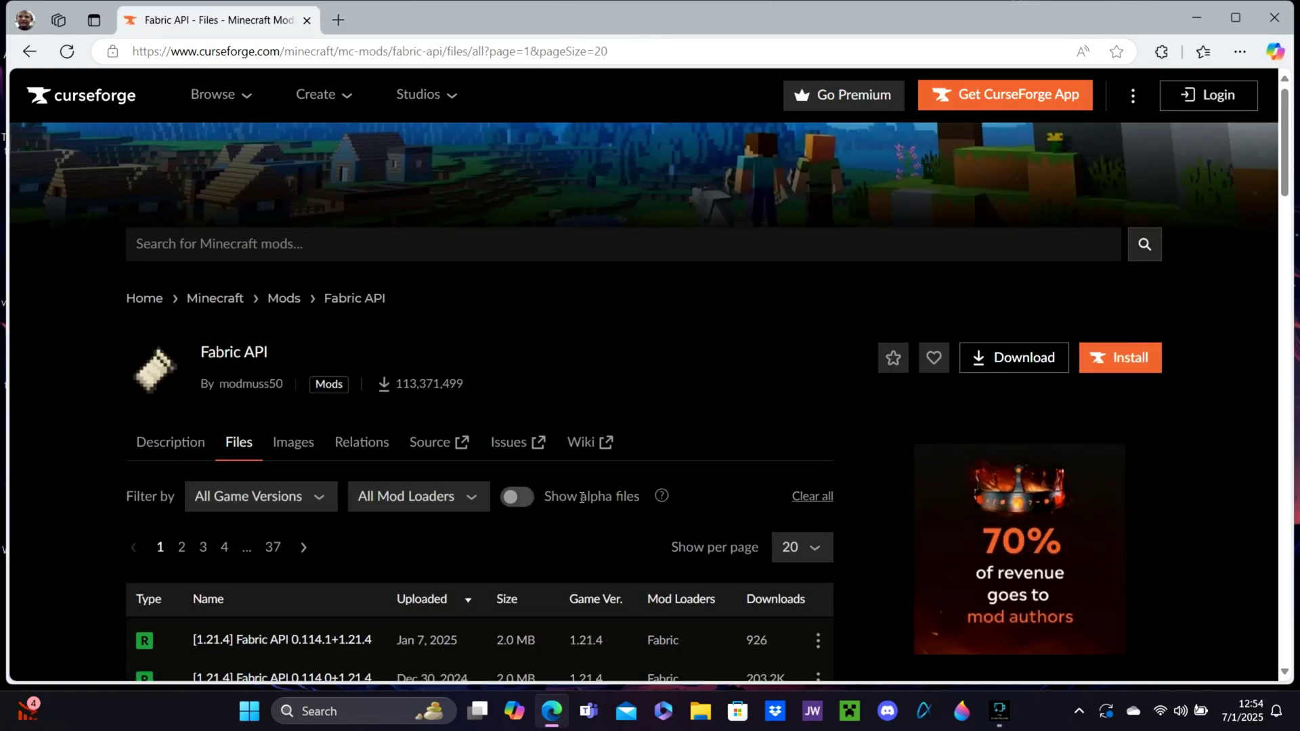
Download Fabric API 0.114.0 for Minecraft 1.21.1
scroll(582, 503, "down", 3)
scroll(582, 503, "down", 1)
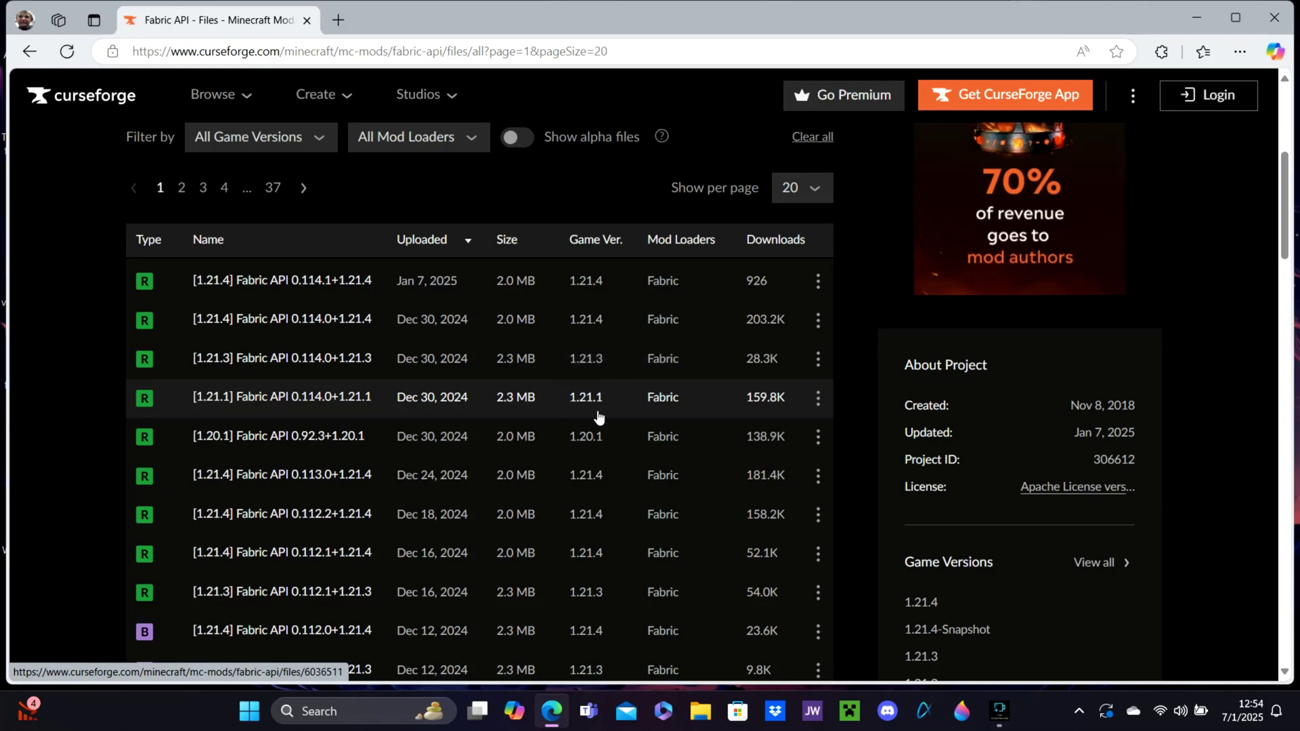
left_click(818, 397)
left_click(721, 473)
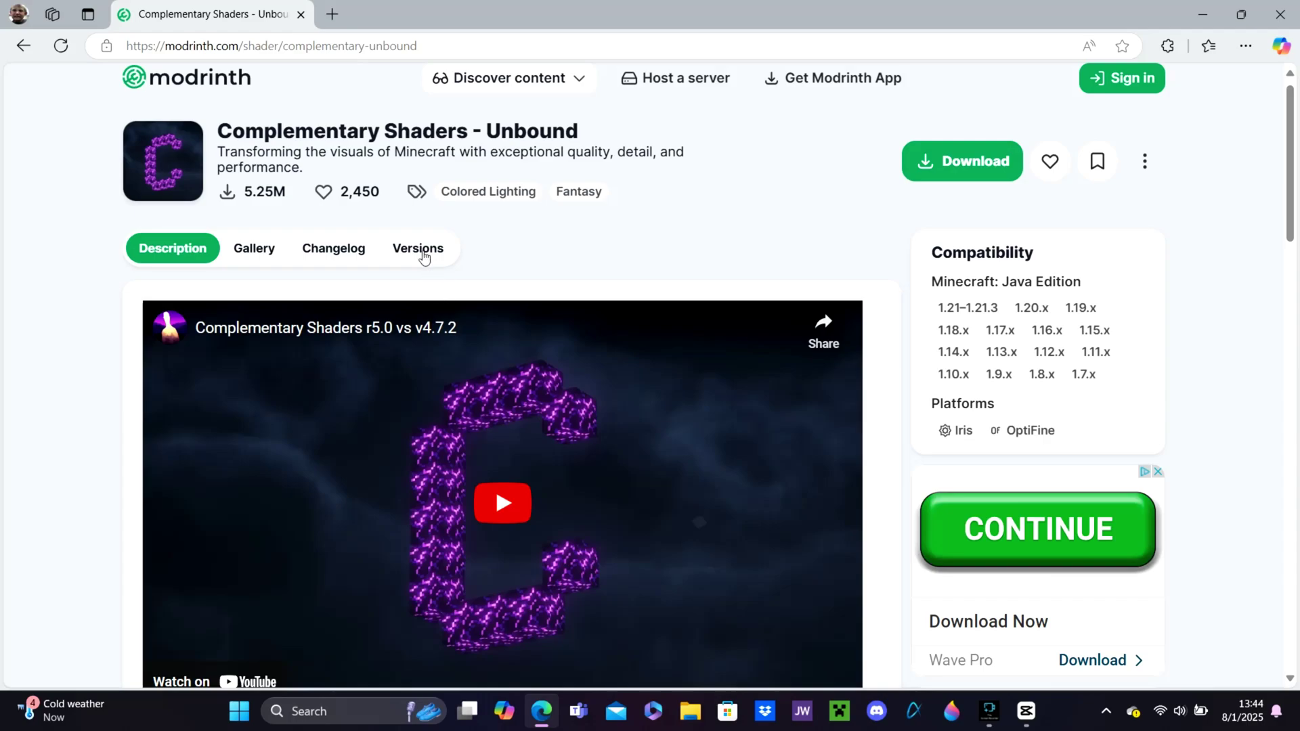
left_click(423, 254)
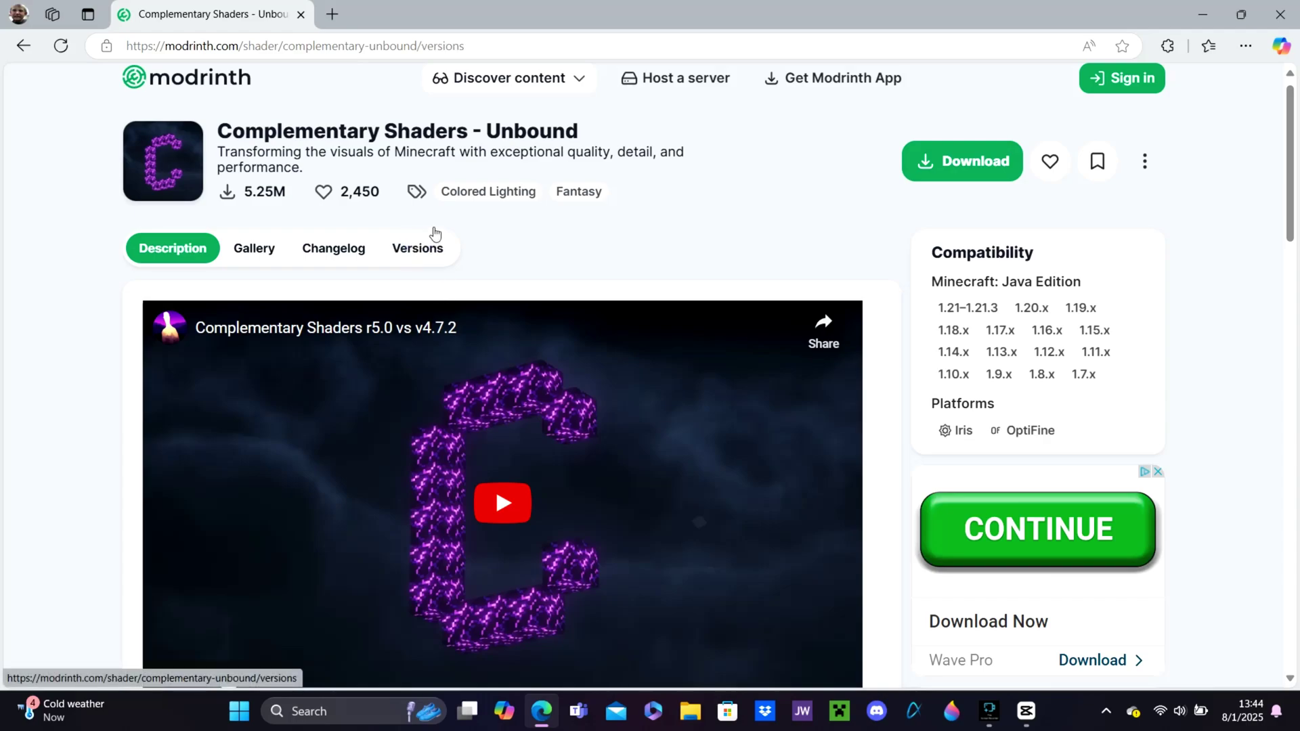
Download the r5.3 release of Complementary Shaders - Unbound from the versions list
scroll(501, 335, "down", 2)
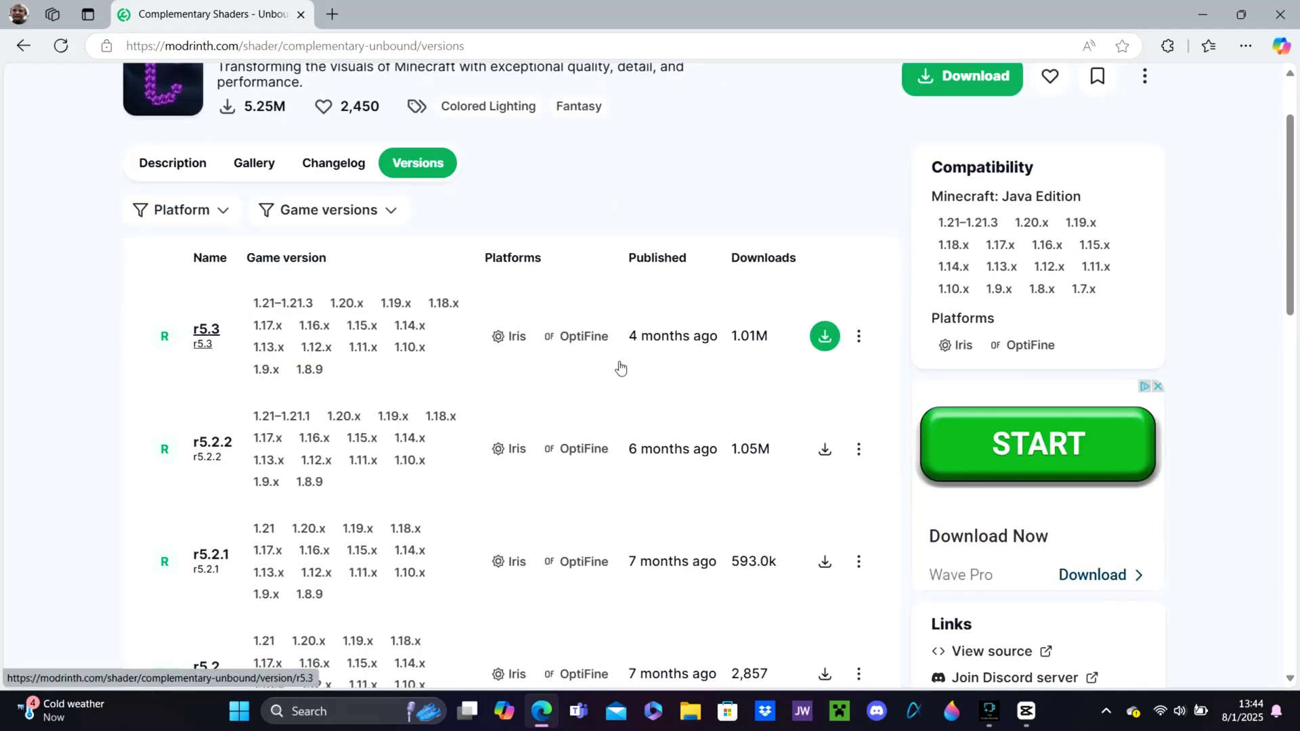
left_click(819, 346)
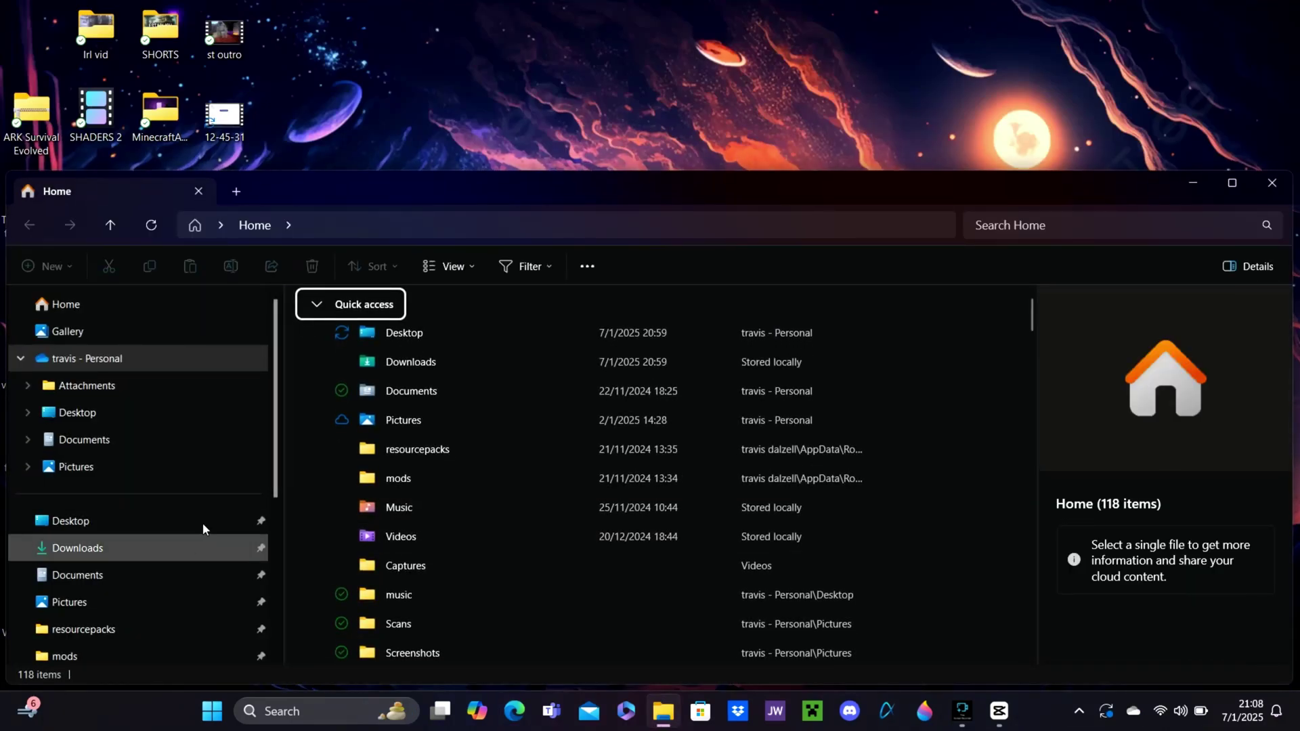
Move today's seven downloads from Downloads to the desktop and place the Fabric installer beside them
left_click(1230, 184)
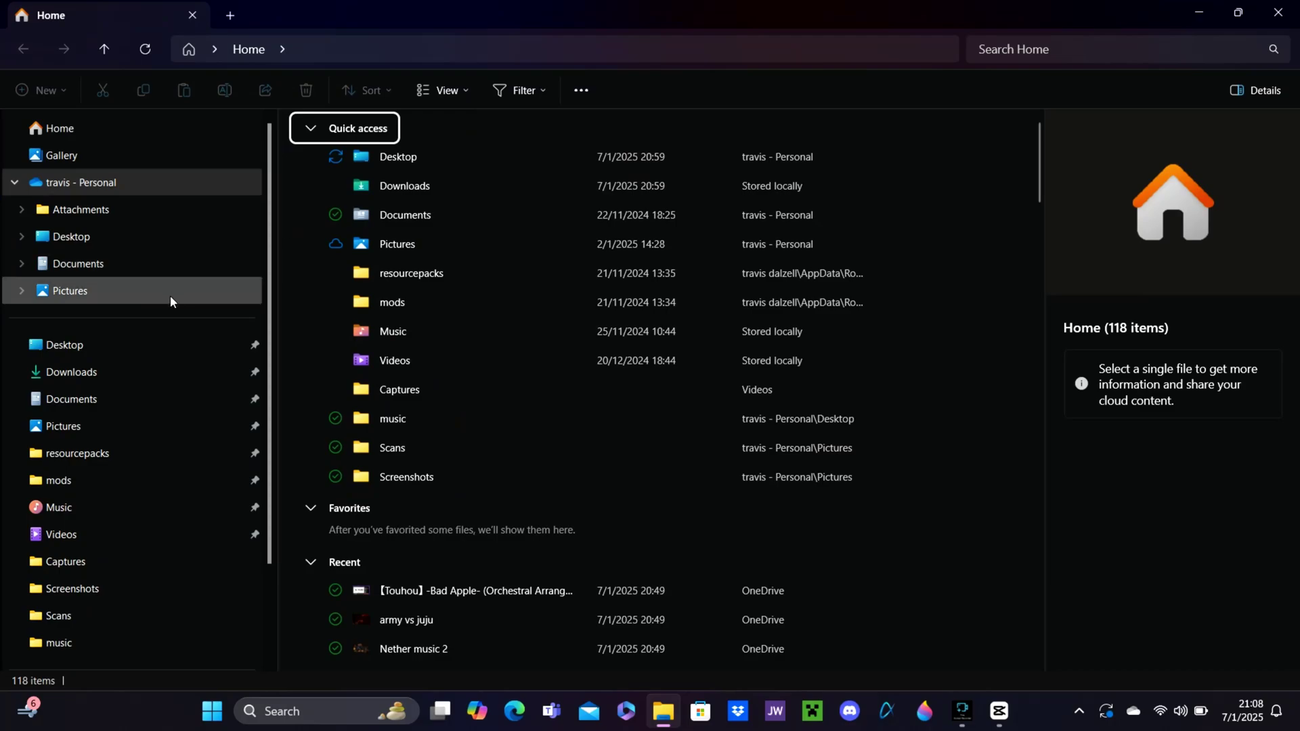
left_click(115, 373)
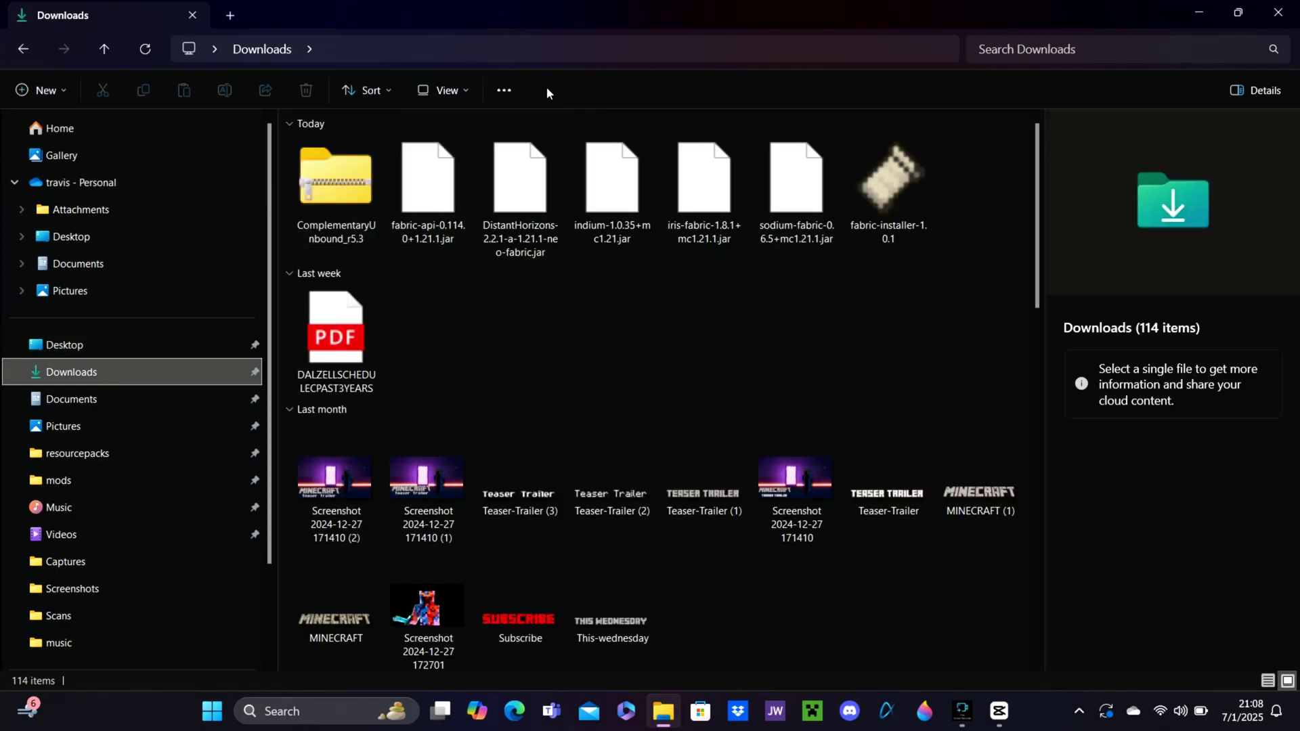
left_click_drag(521, 19, 529, 347)
left_click_drag(962, 528, 321, 531)
left_click_drag(646, 214, 647, 215)
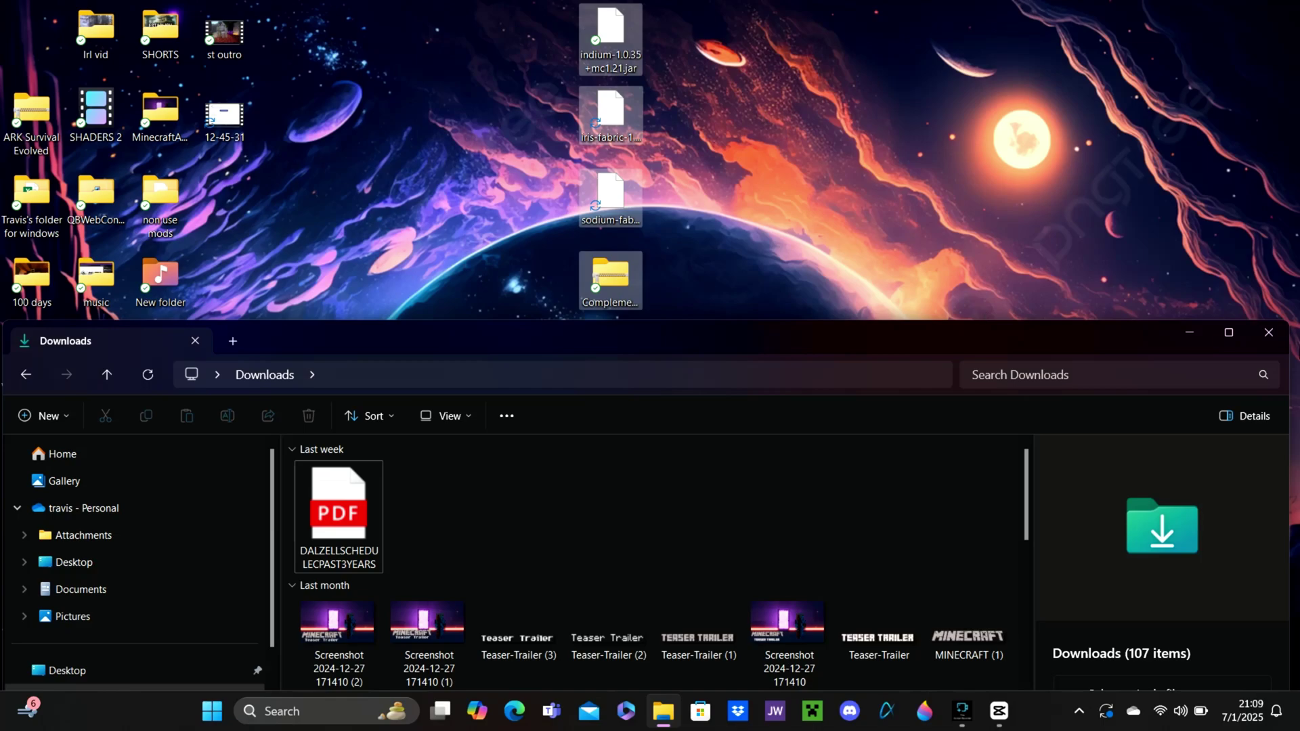
key("super+d")
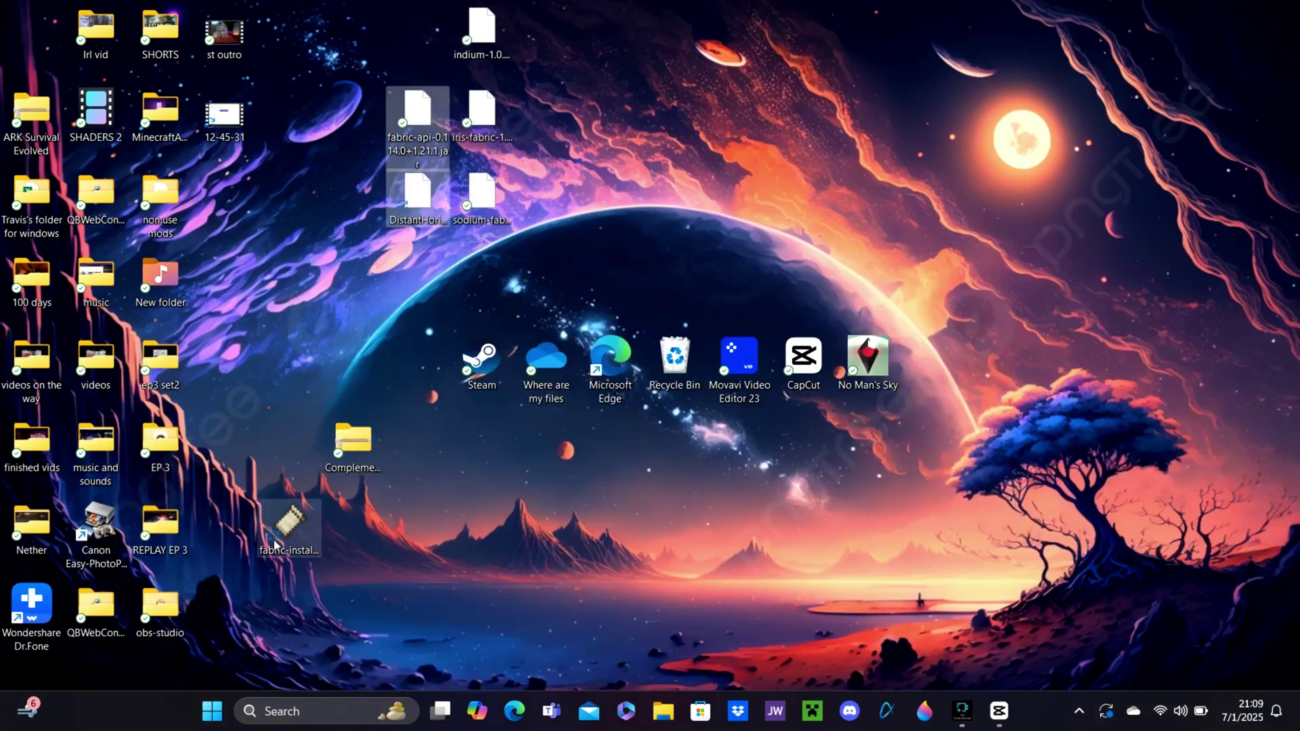
left_click_drag(274, 541, 272, 297)
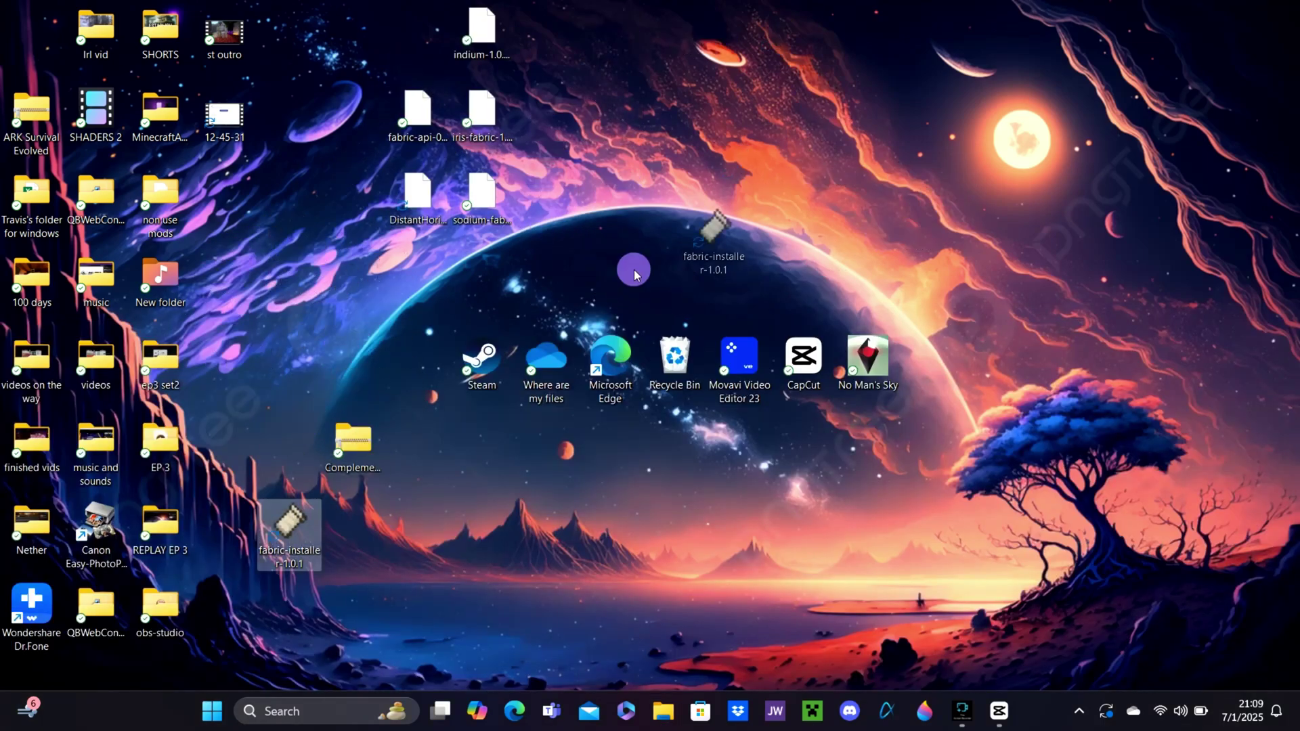
left_click_drag(729, 330, 650, 201)
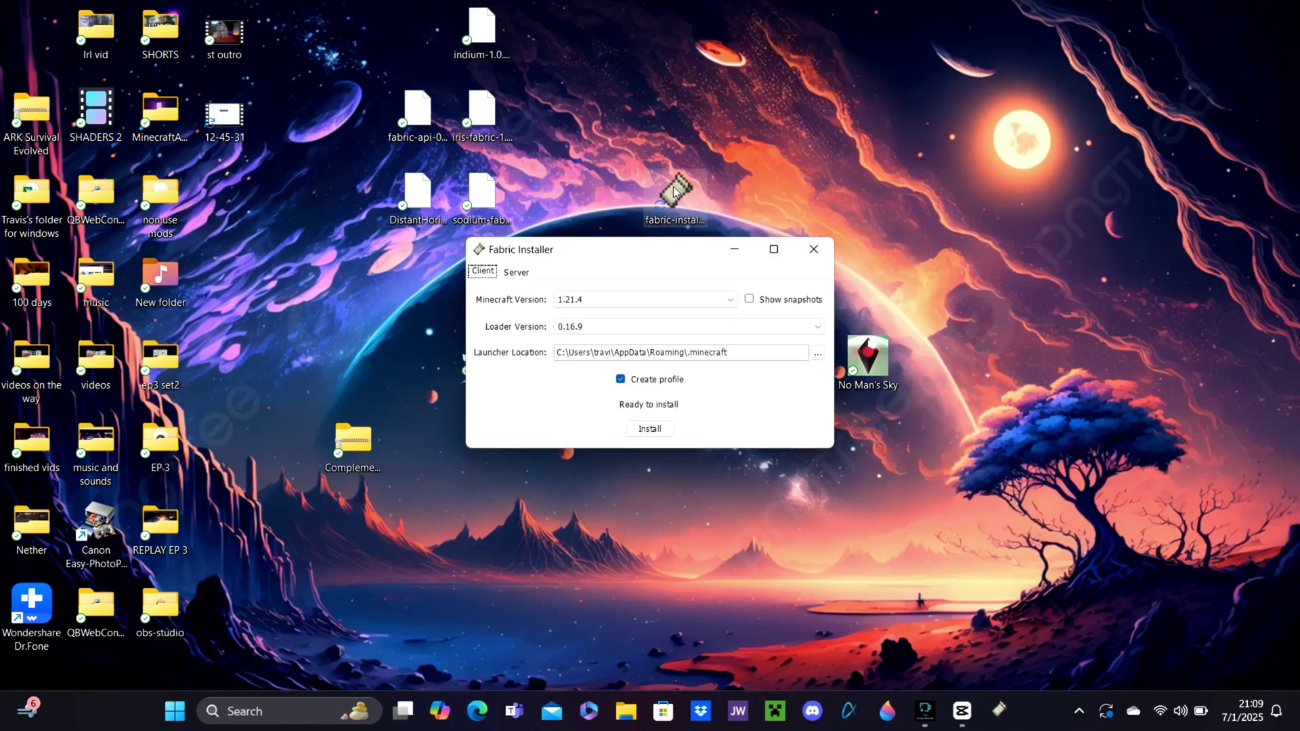
Install Fabric loader for Minecraft 1.21.1, dismiss the success message and close the installer
left_click(619, 299)
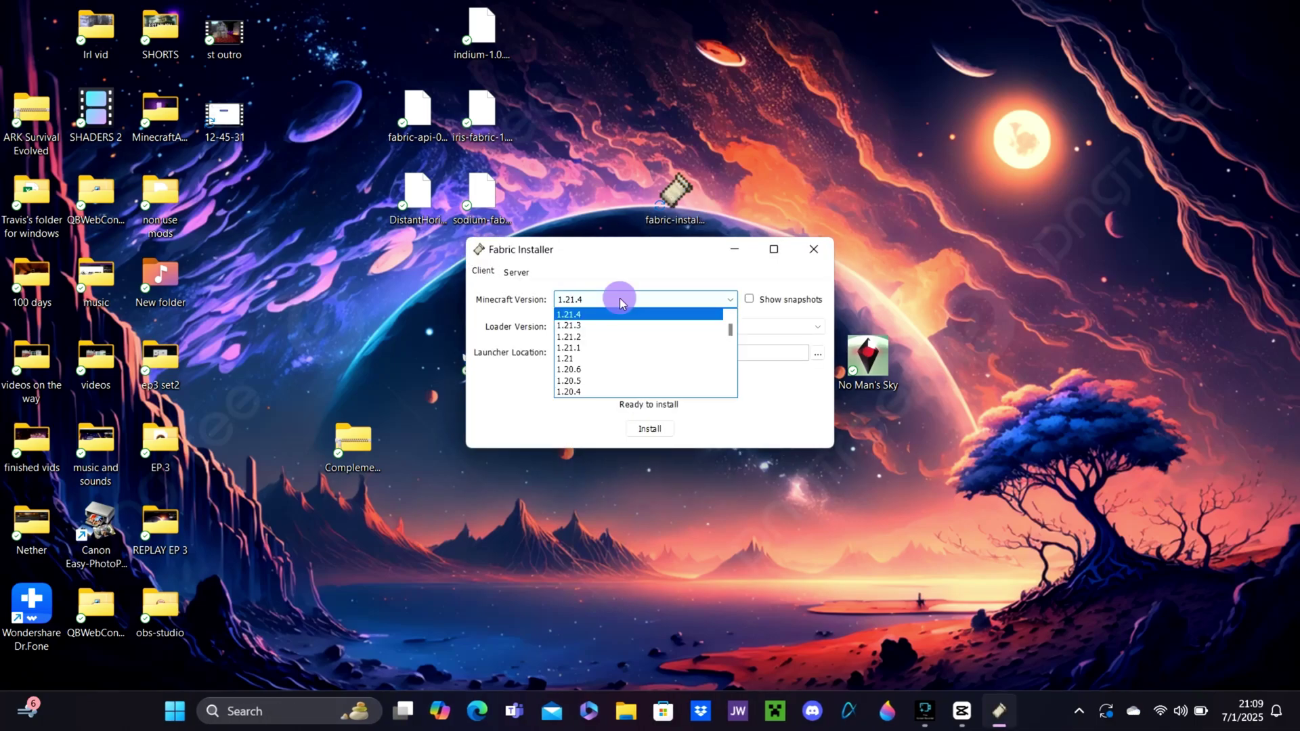
left_click(600, 347)
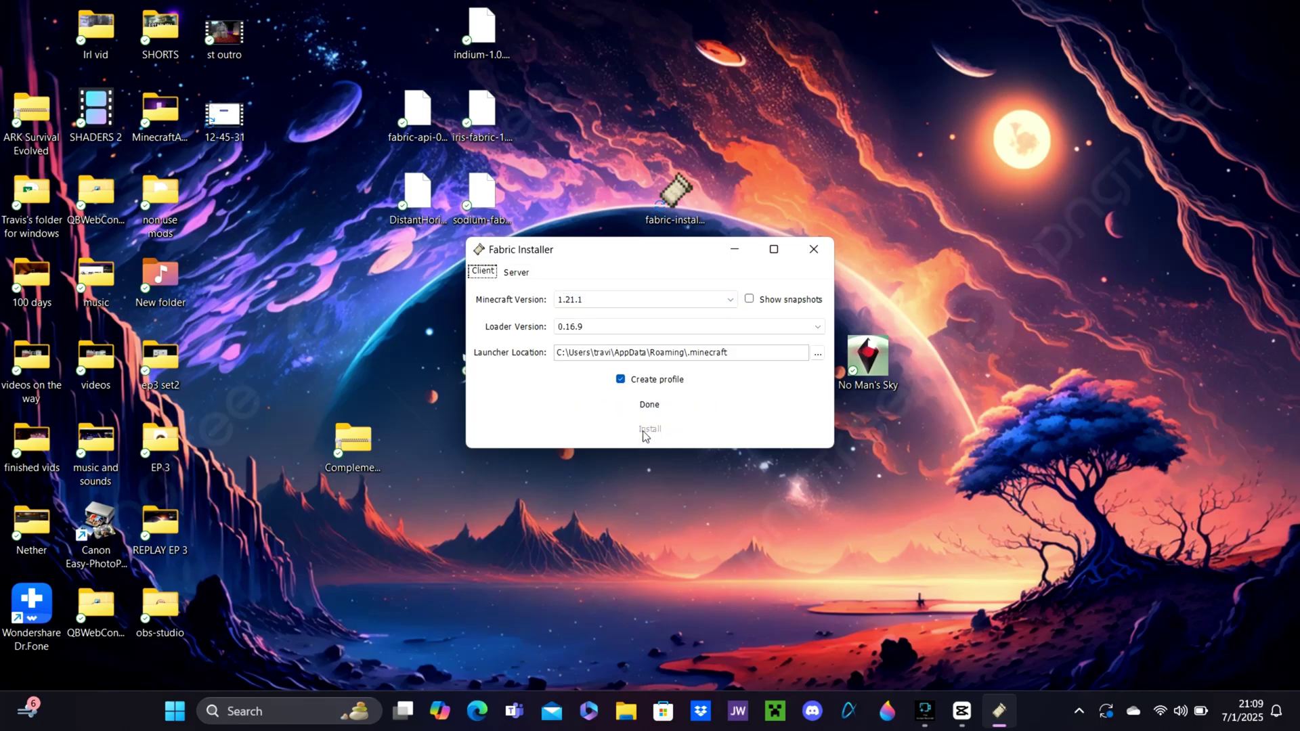
left_click(650, 384)
left_click(814, 250)
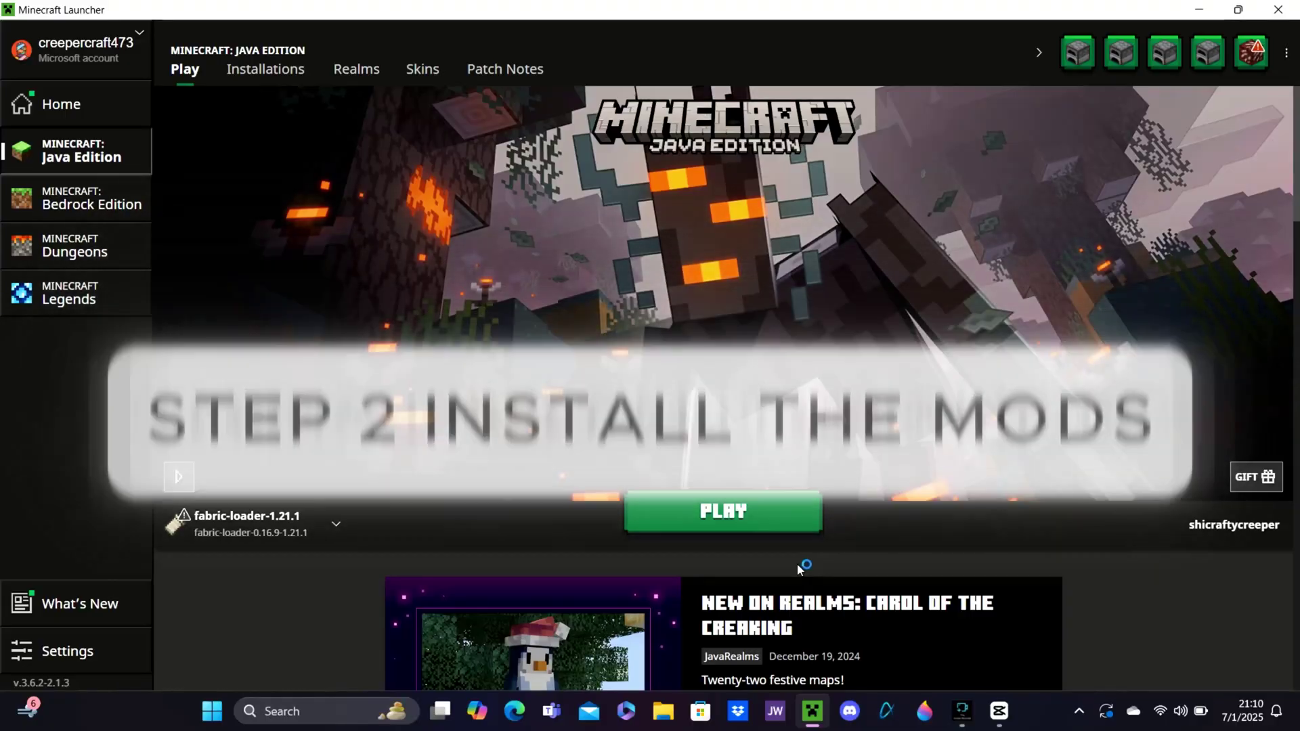
Play the fabric-loader-1.21.1 installation and confirm the modified-installation warning
left_click(734, 519)
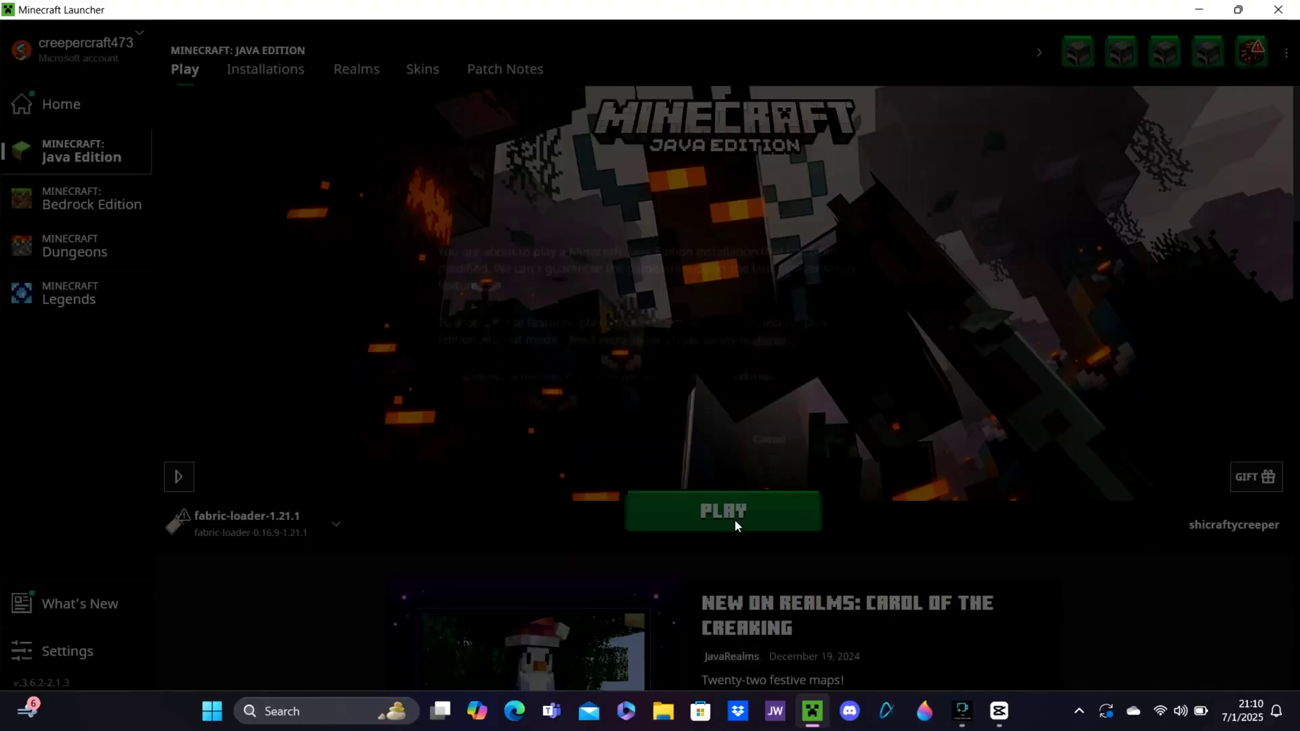
left_click(833, 450)
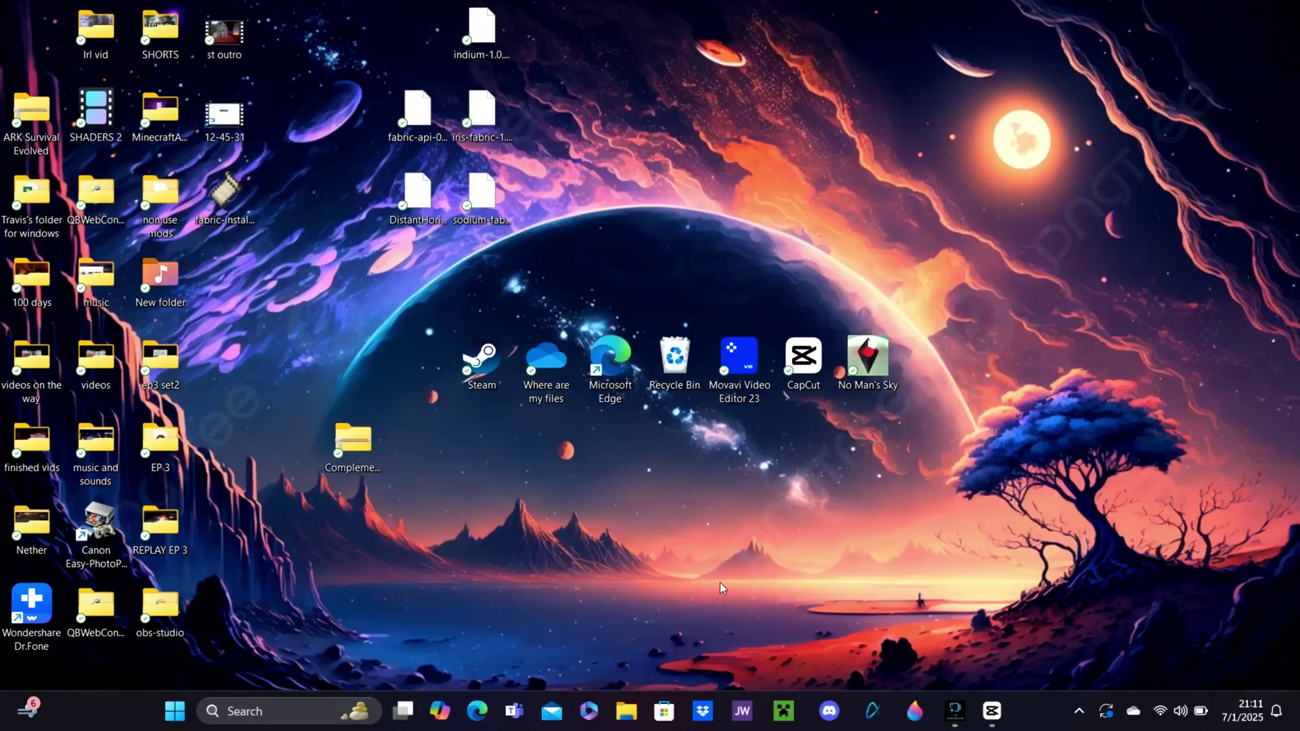
Run %appdata% from the Start button's Run prompt to open AppData\Roaming
right_click(212, 716)
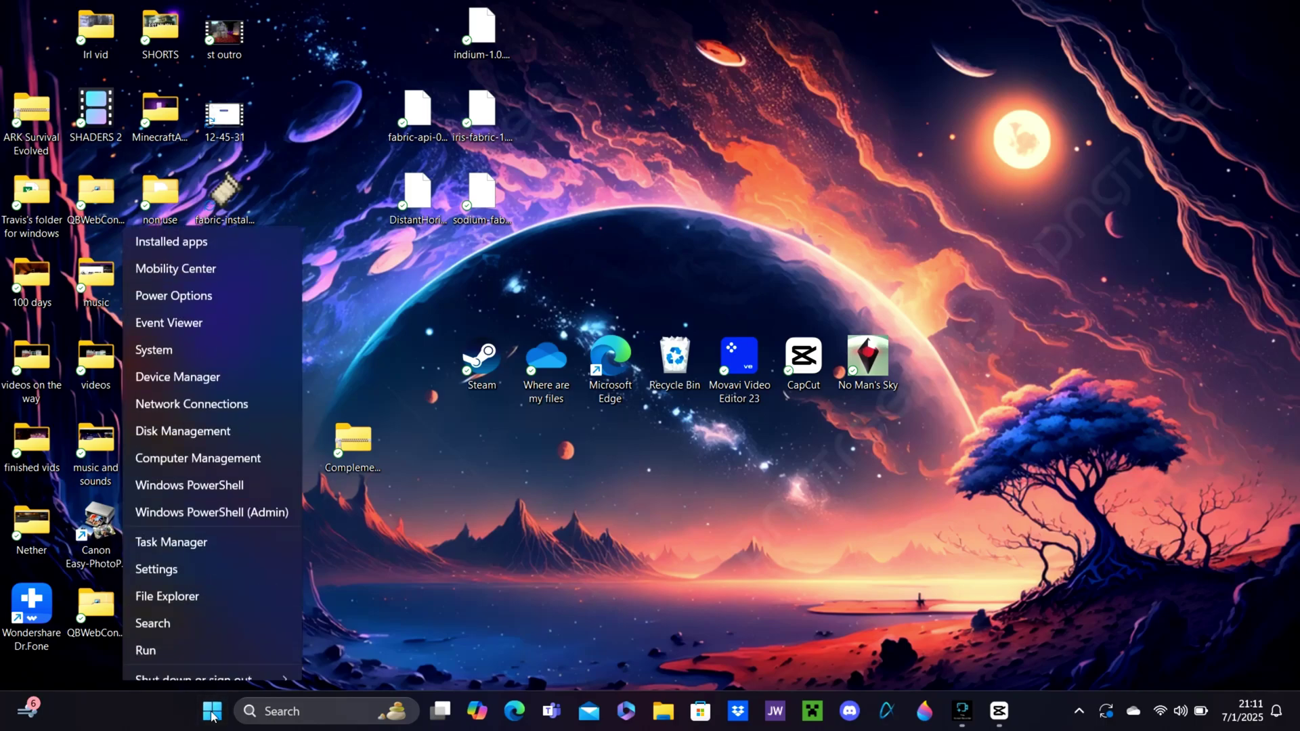
left_click(208, 606)
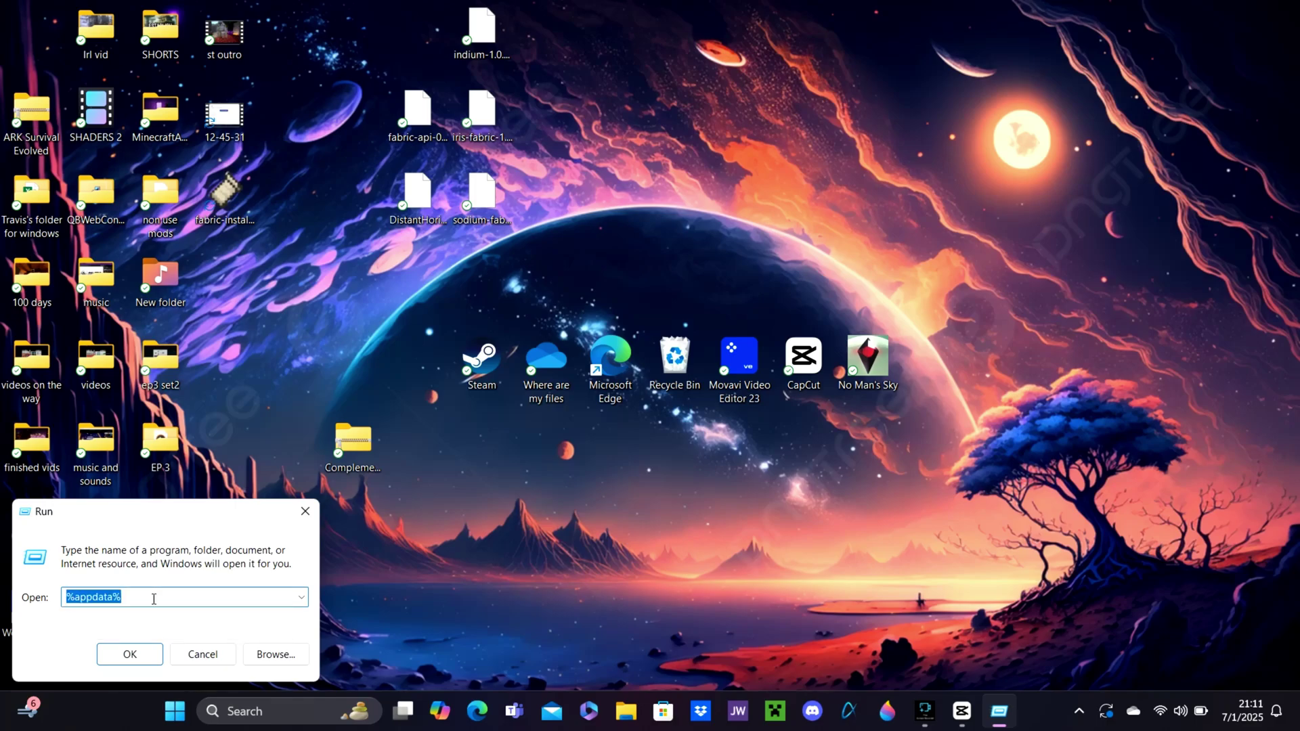
key("Return")
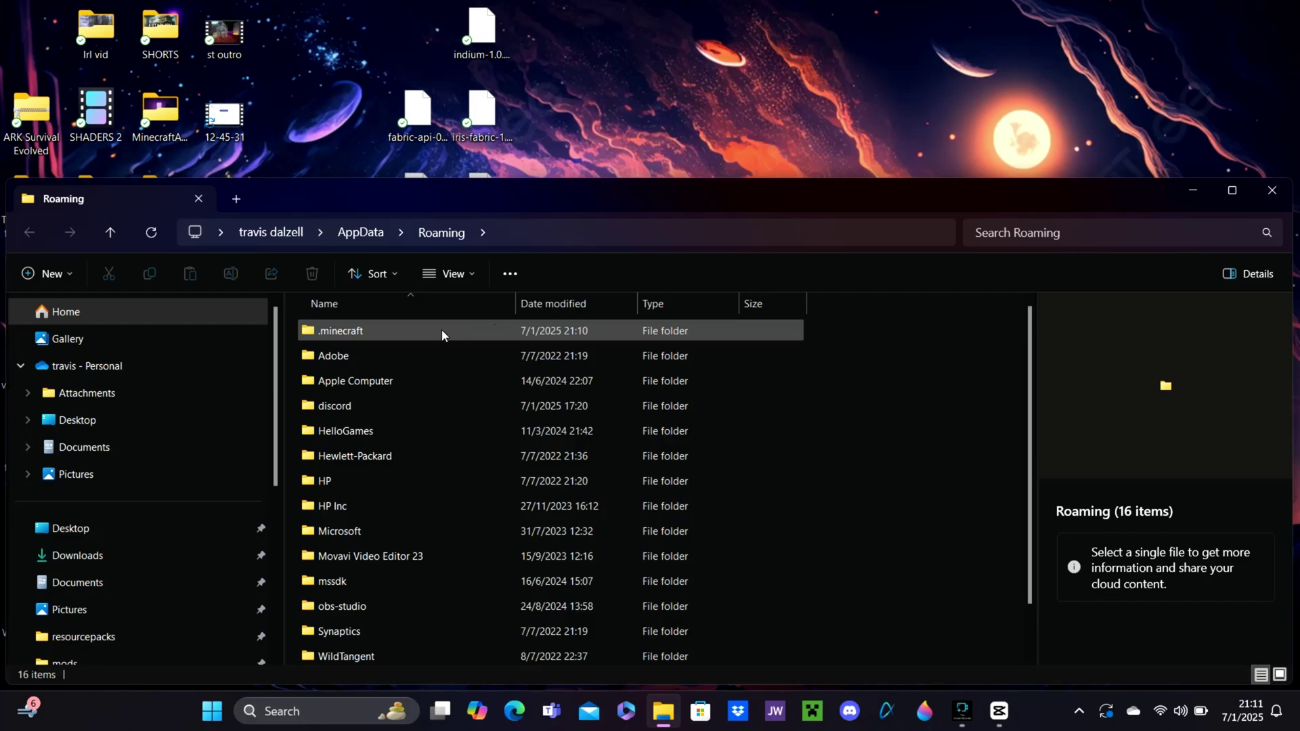
Open .minecraft\mods and move the six downloaded mod files from the desktop into it
double_click(472, 331)
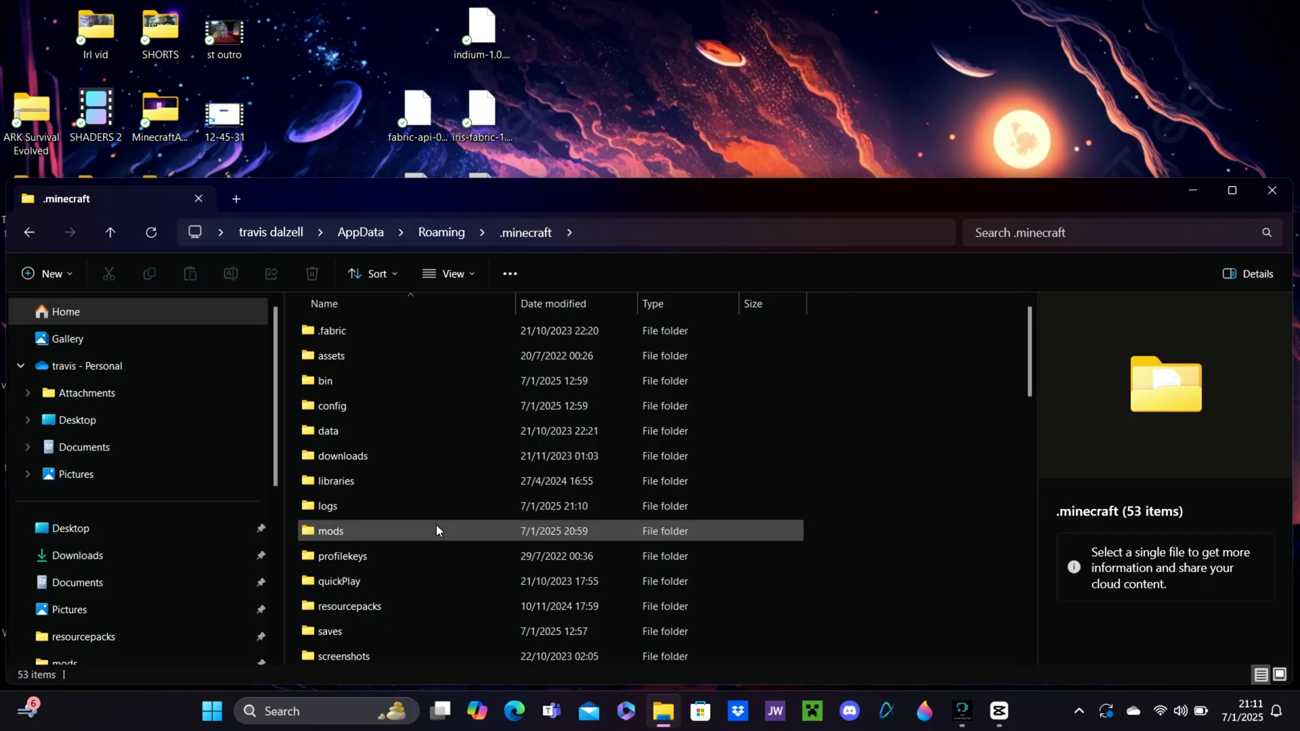
double_click(465, 526)
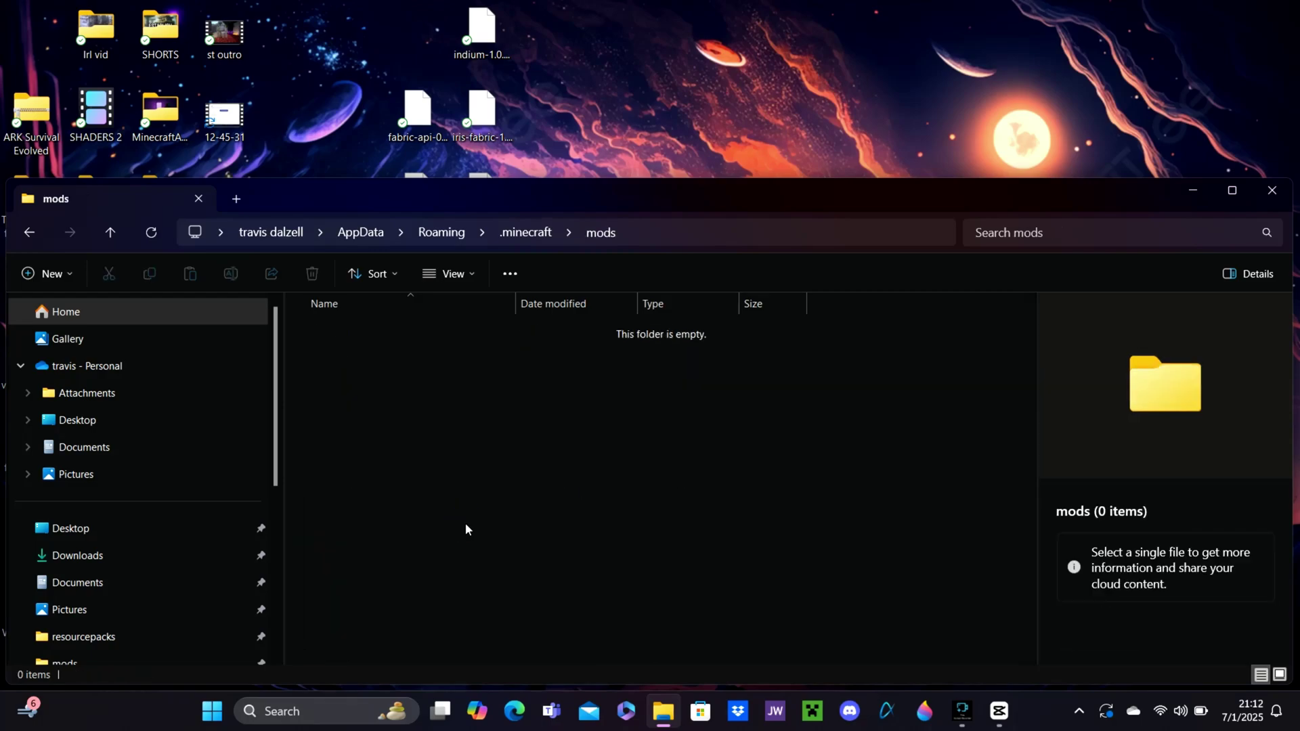
left_click_drag(608, 195, 801, 289)
left_click_drag(370, 231, 626, 530)
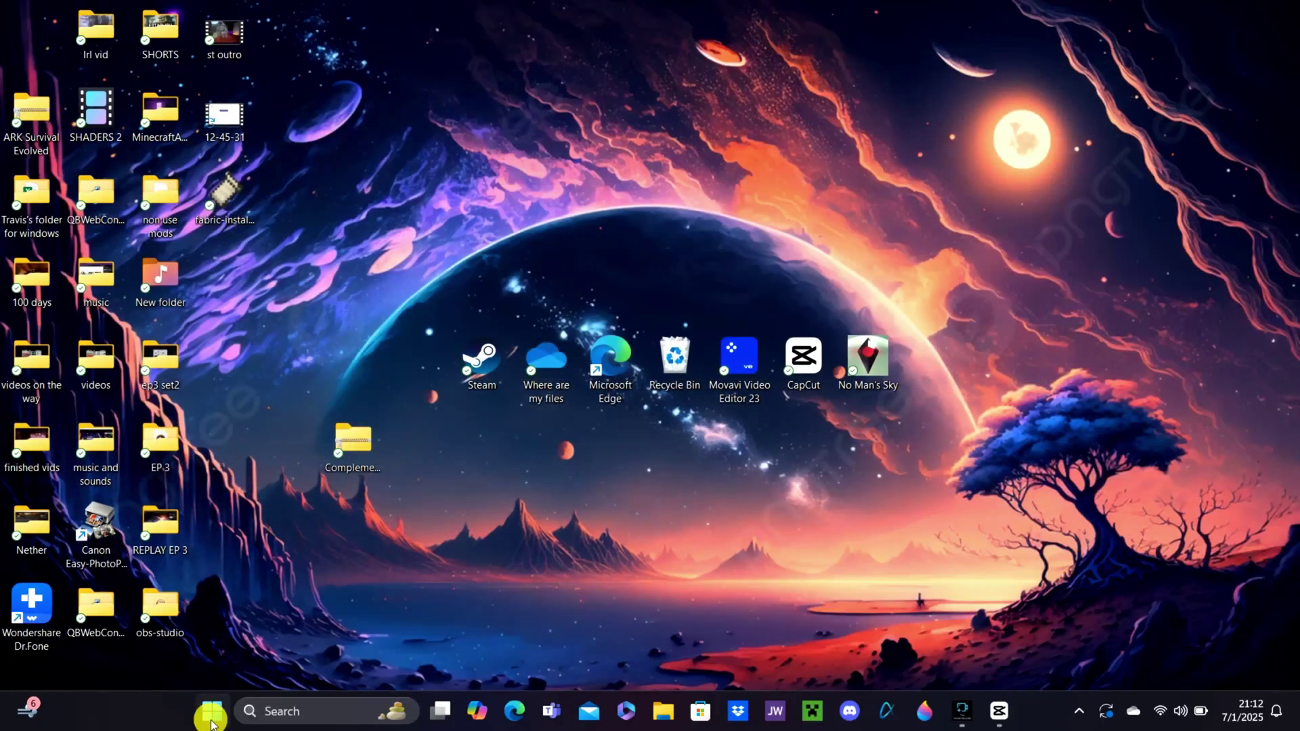
Open the .minecraft\shaderpacks folder via %appdata% in the Run prompt
right_click(212, 721)
left_click(184, 610)
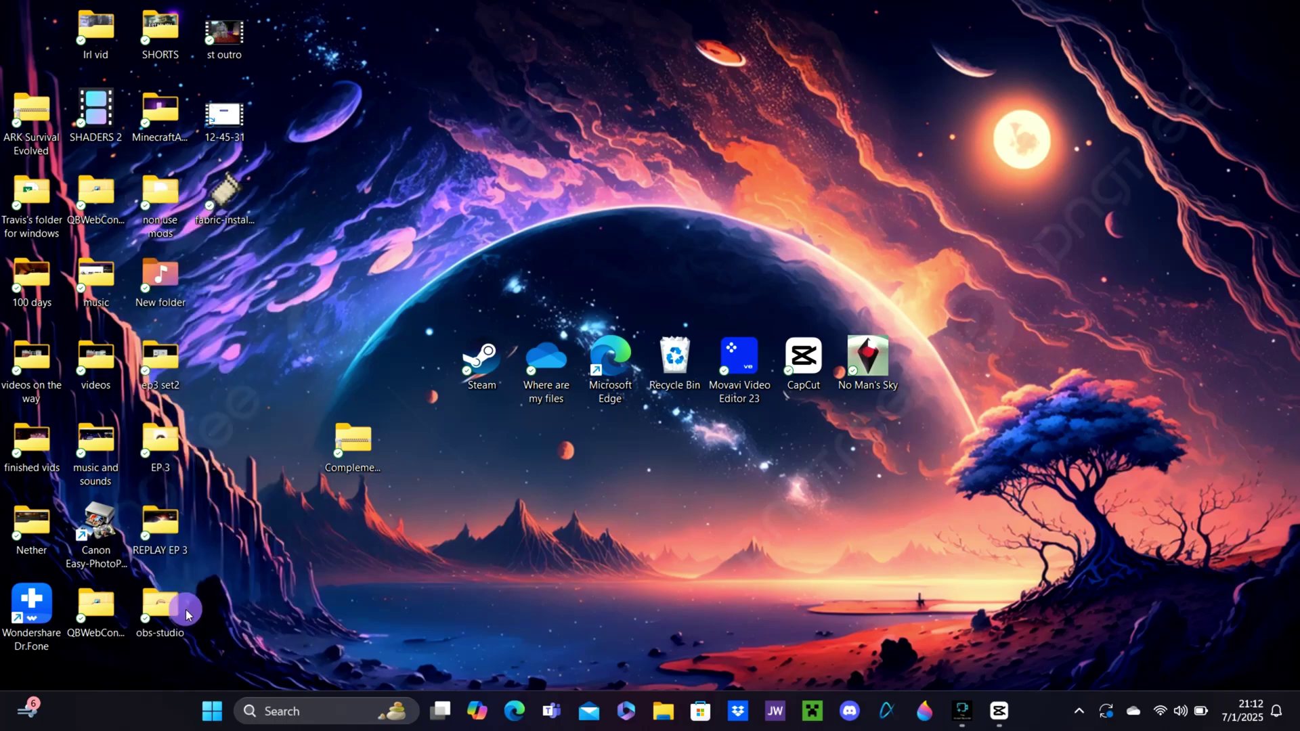
key("Return")
scroll(416, 583, "down", 1)
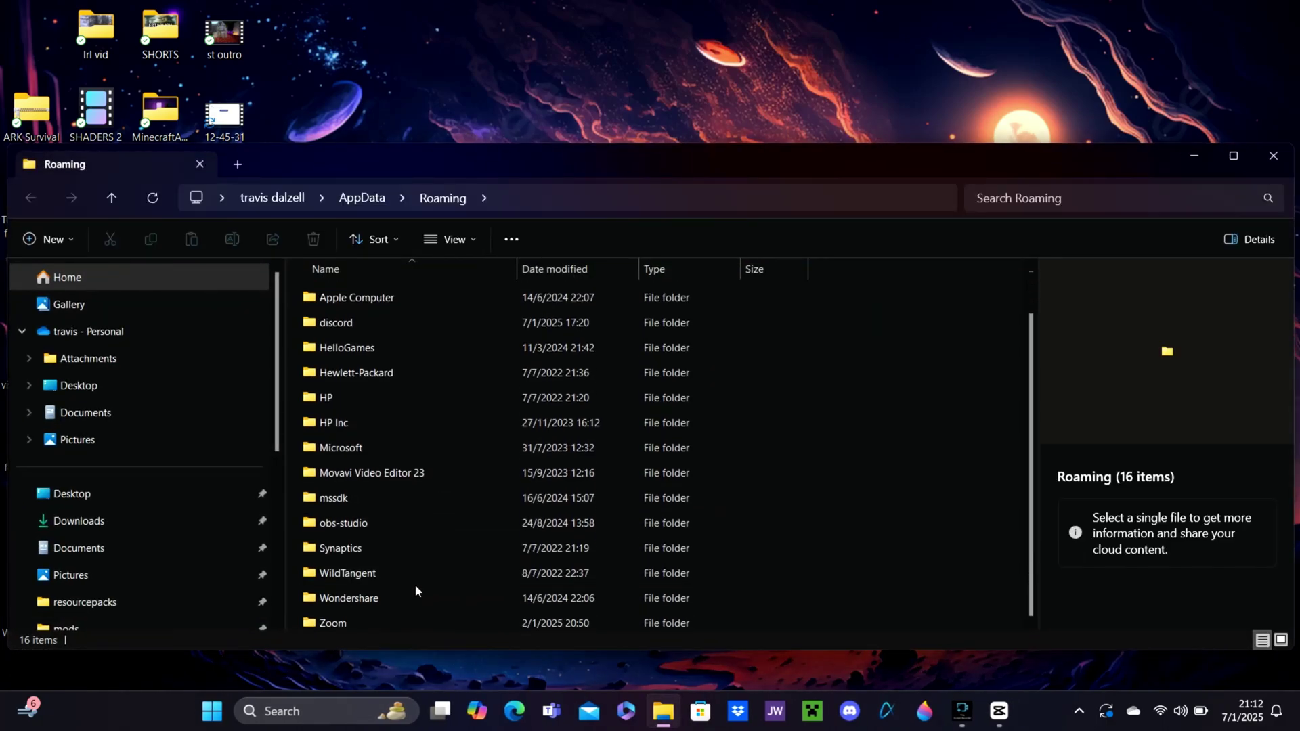
scroll(415, 583, "up", 1)
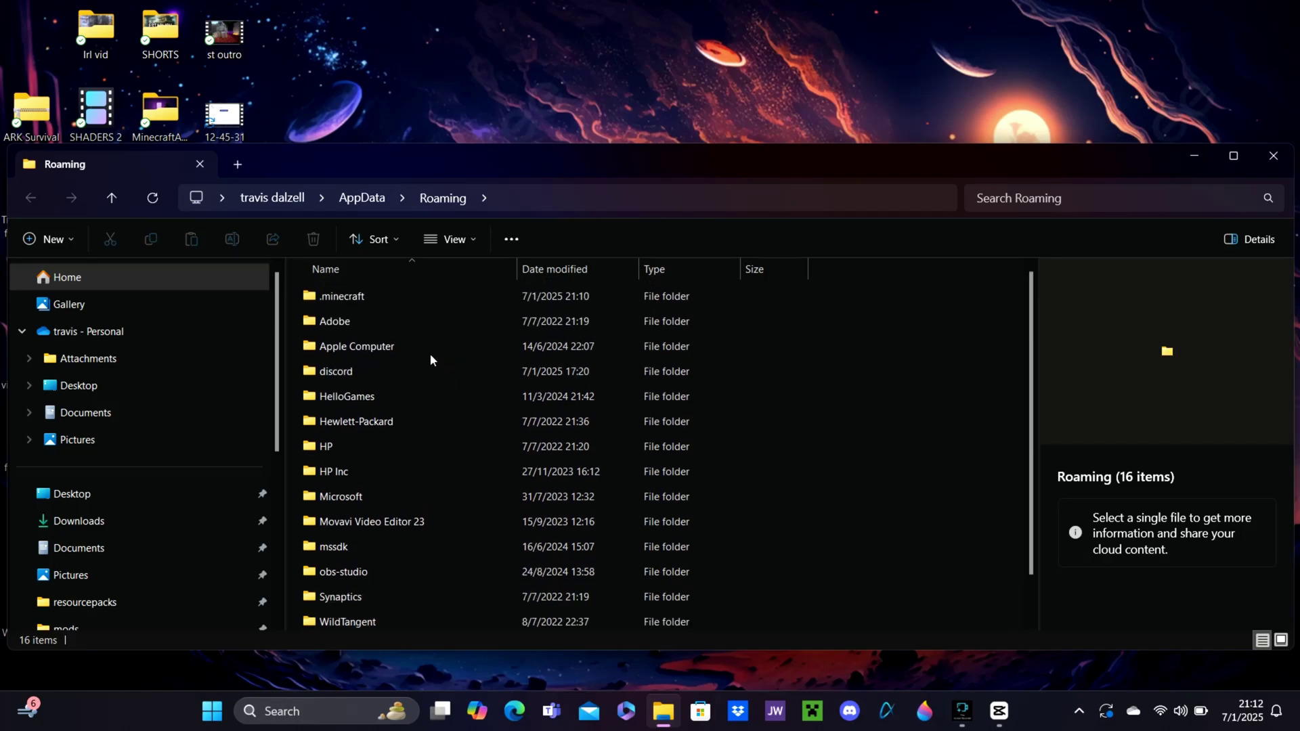
double_click(417, 295)
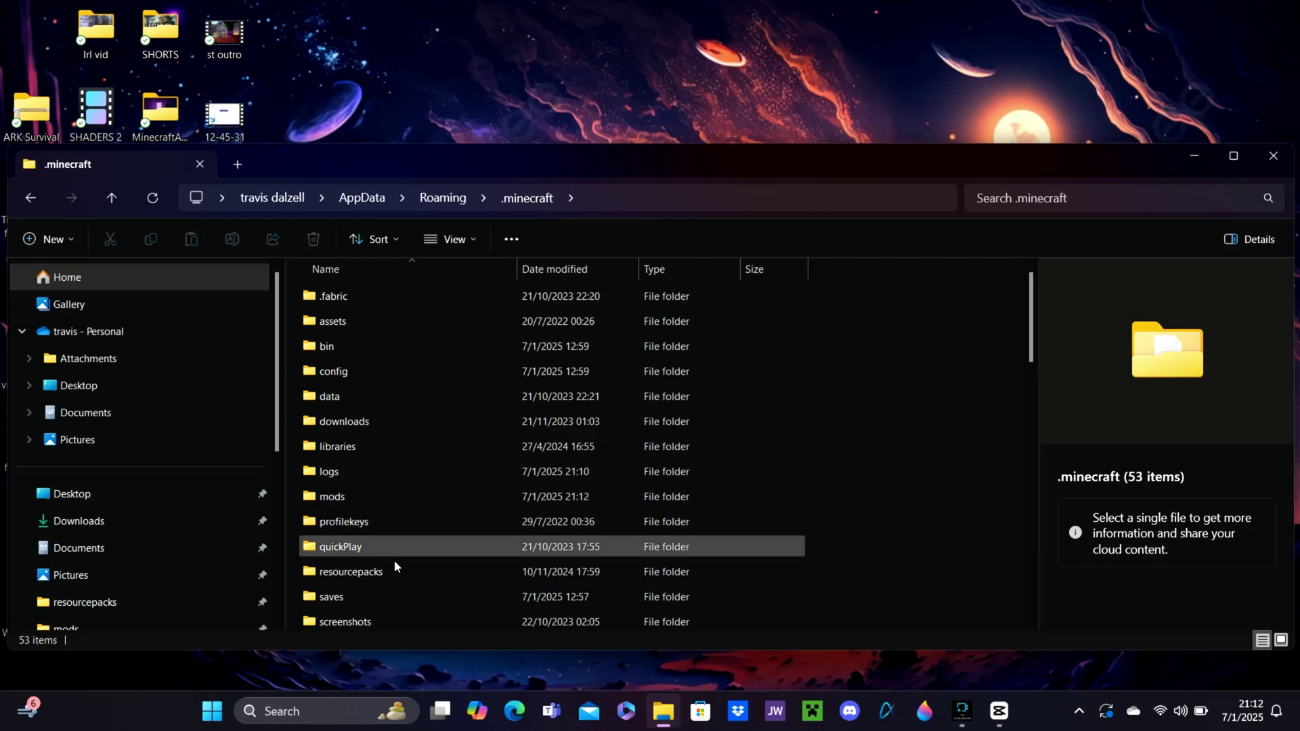
left_click(437, 572)
scroll(465, 586, "down", 3)
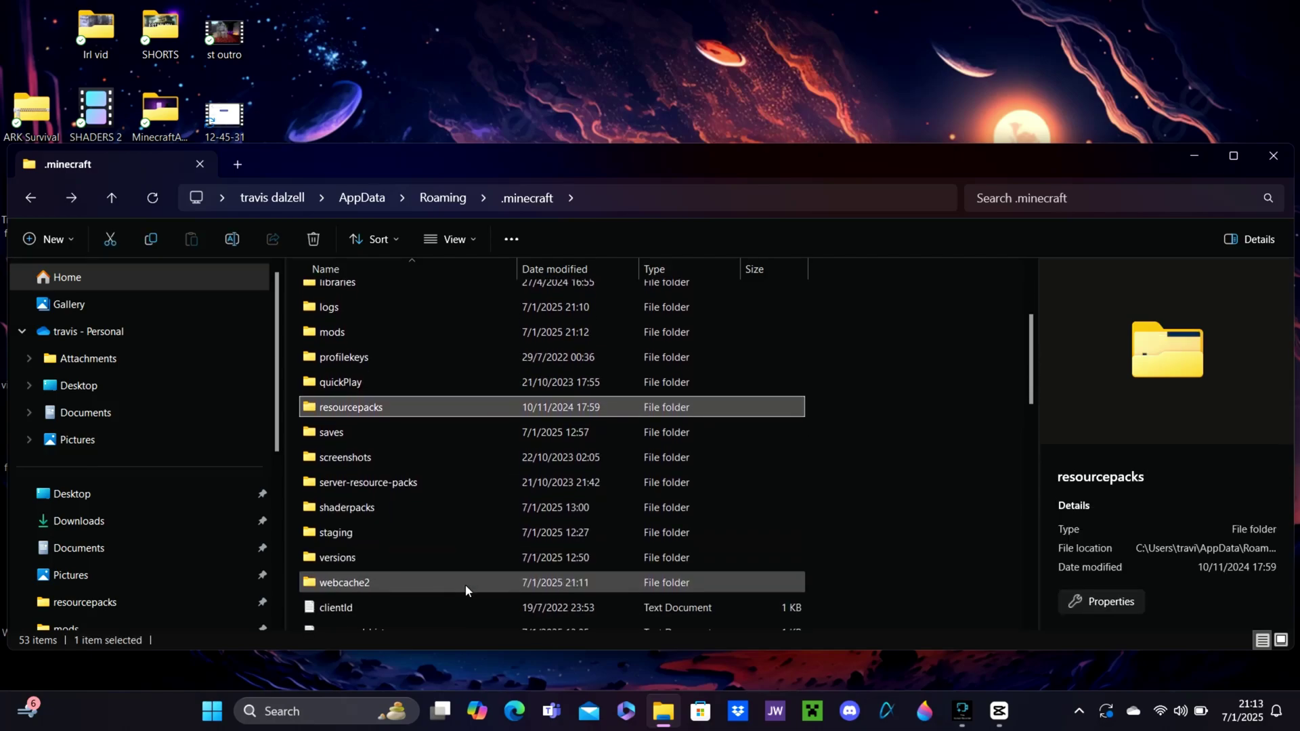
double_click(399, 504)
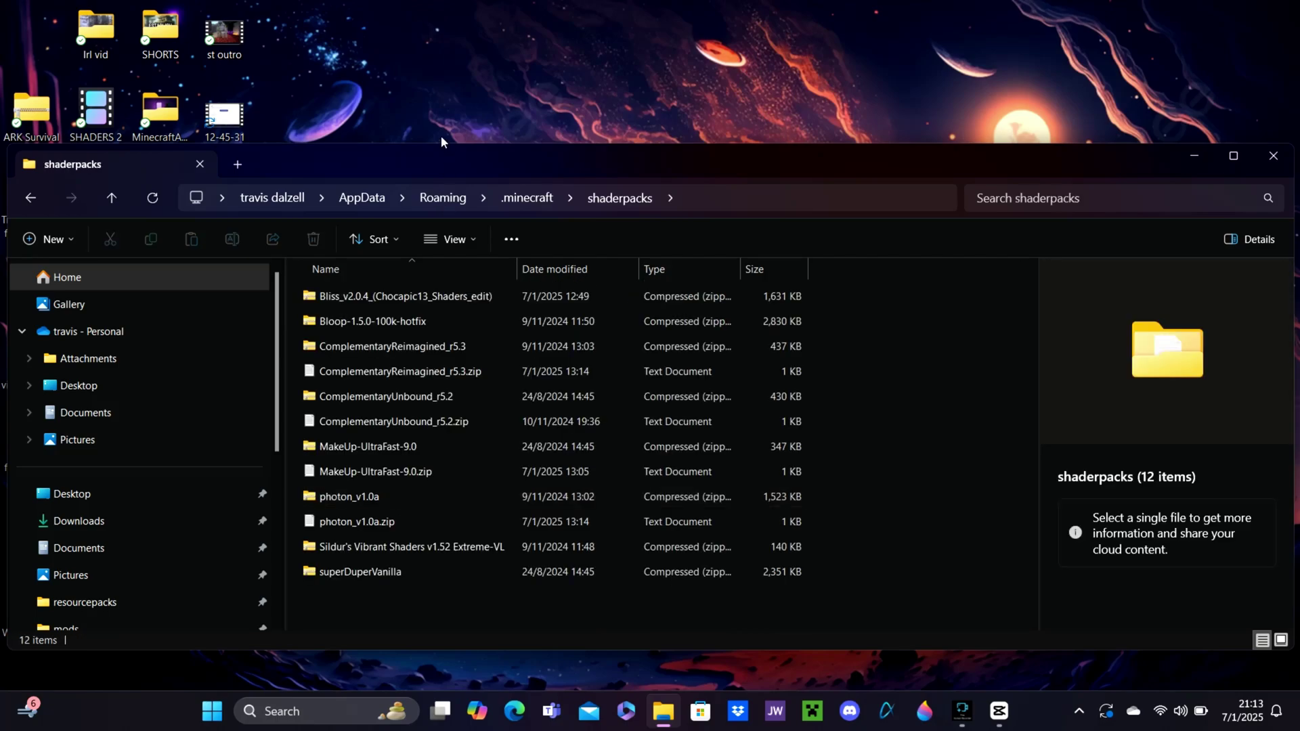
Copy the ComplementaryUnbound_r5.3 folder from the desktop into shaderpacks, then close the window
left_click_drag(434, 162, 817, 127)
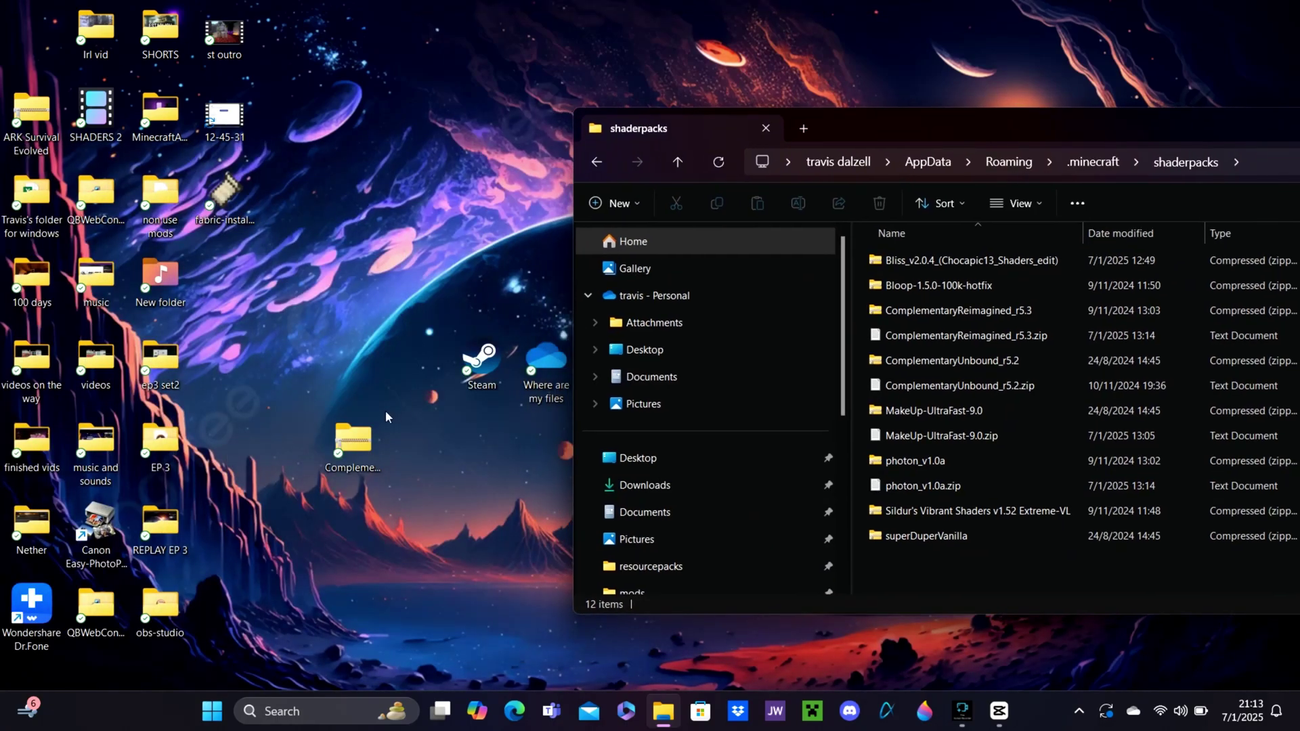
left_click_drag(352, 440, 969, 525)
left_click_drag(961, 129, 435, 149)
left_click_drag(1144, 140, 955, 127)
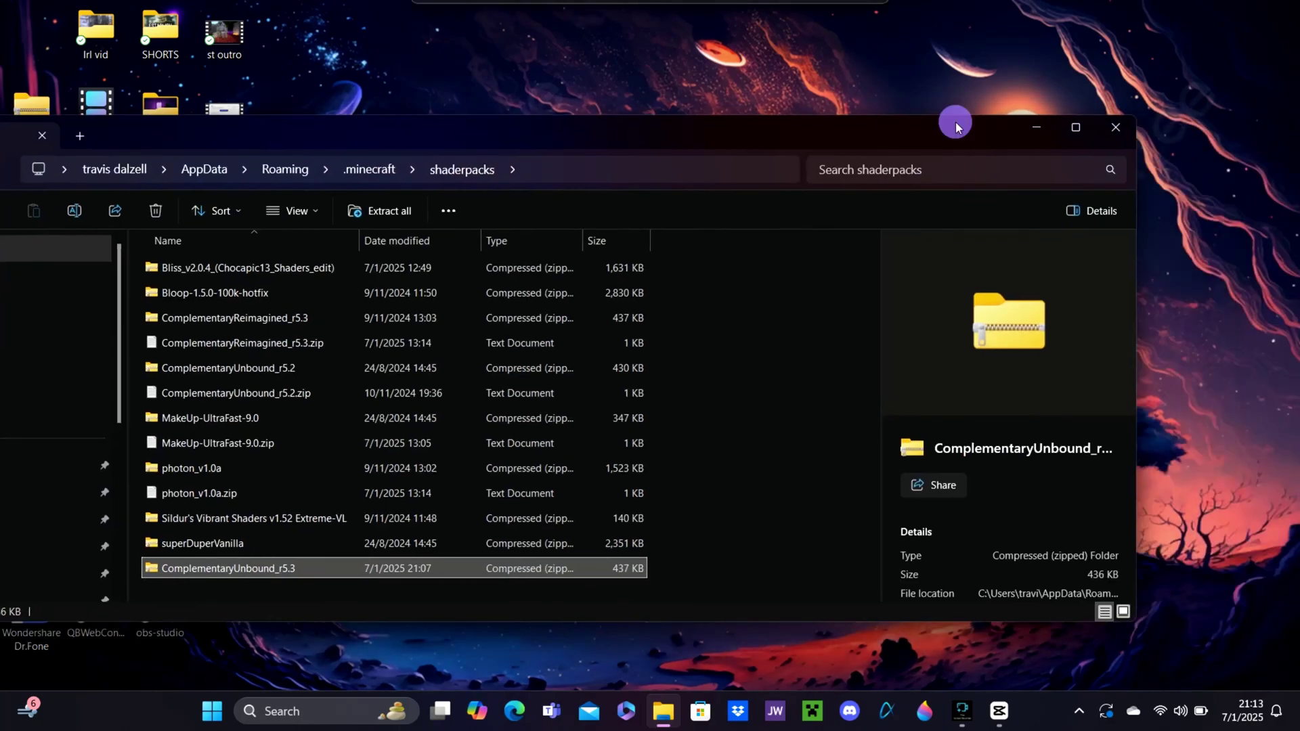
left_click(1117, 130)
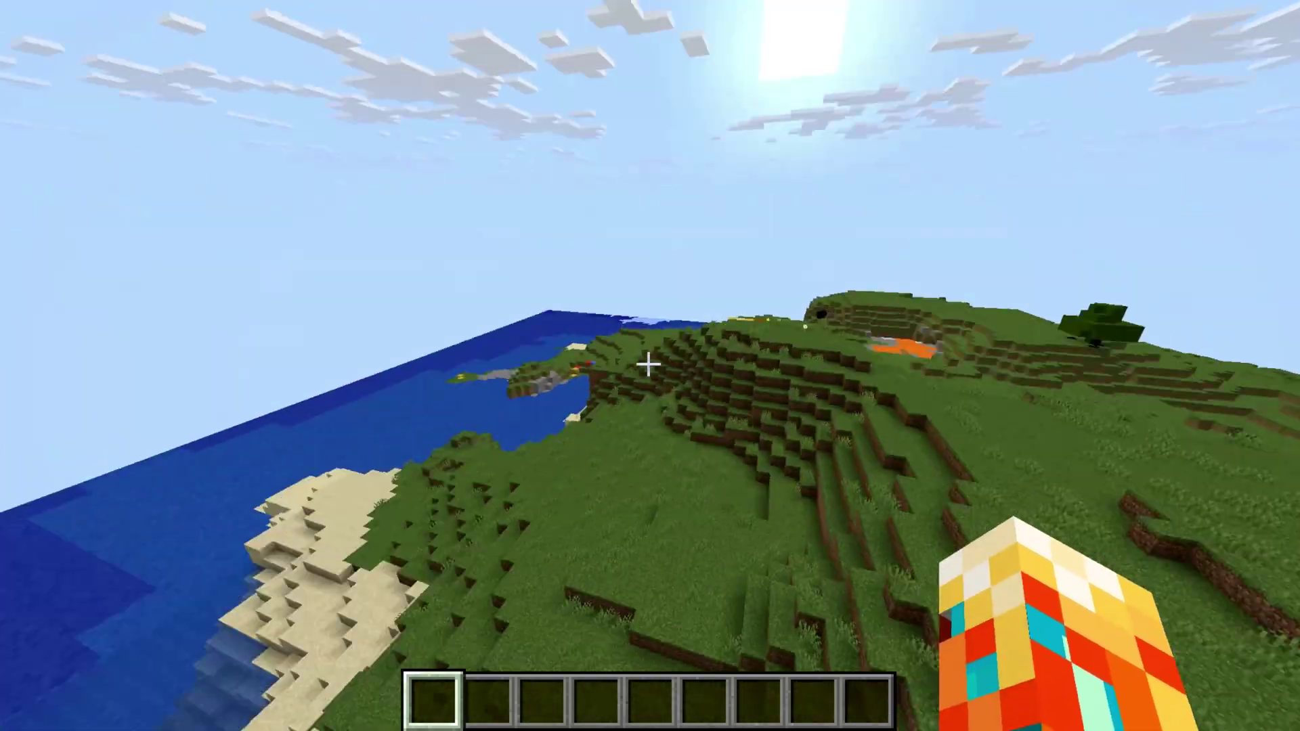
Review Distant Horizons settings (500 LOD chunk radius, Low preset) in Options, then resume the game
key("Escape")
left_click(541, 416)
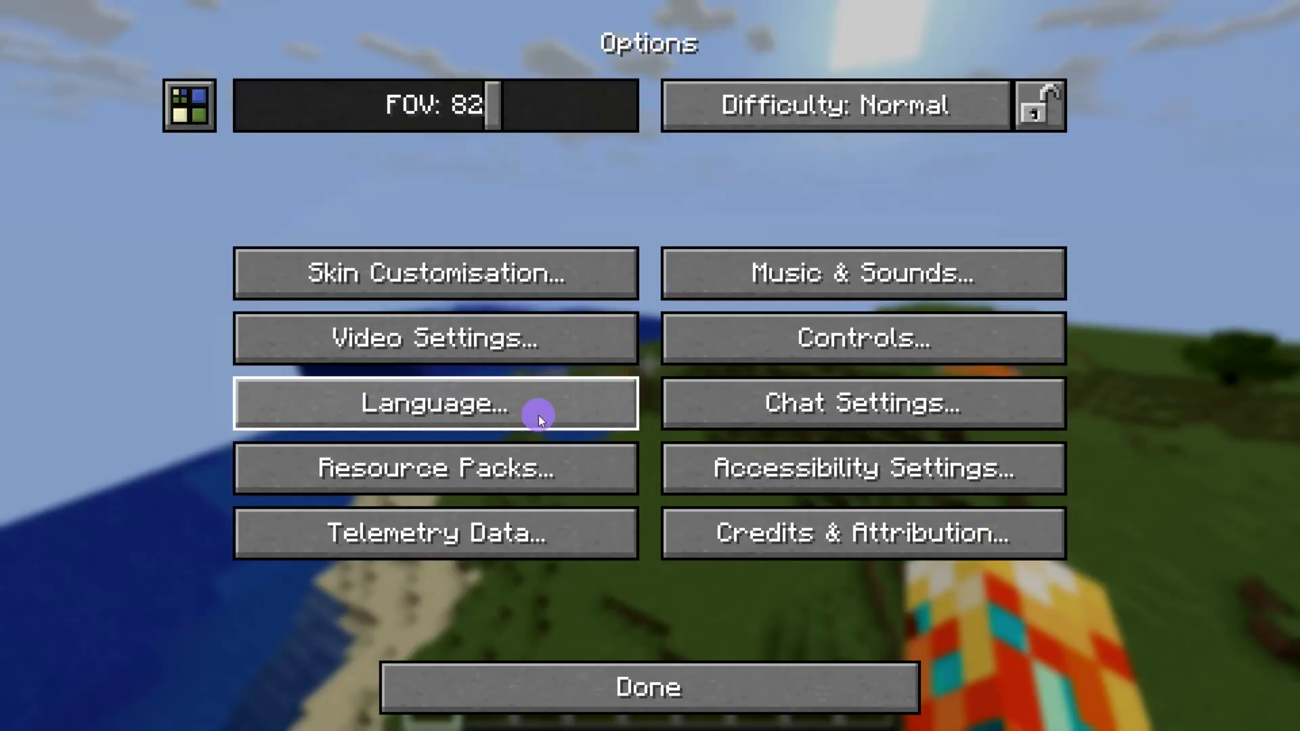
left_click(189, 107)
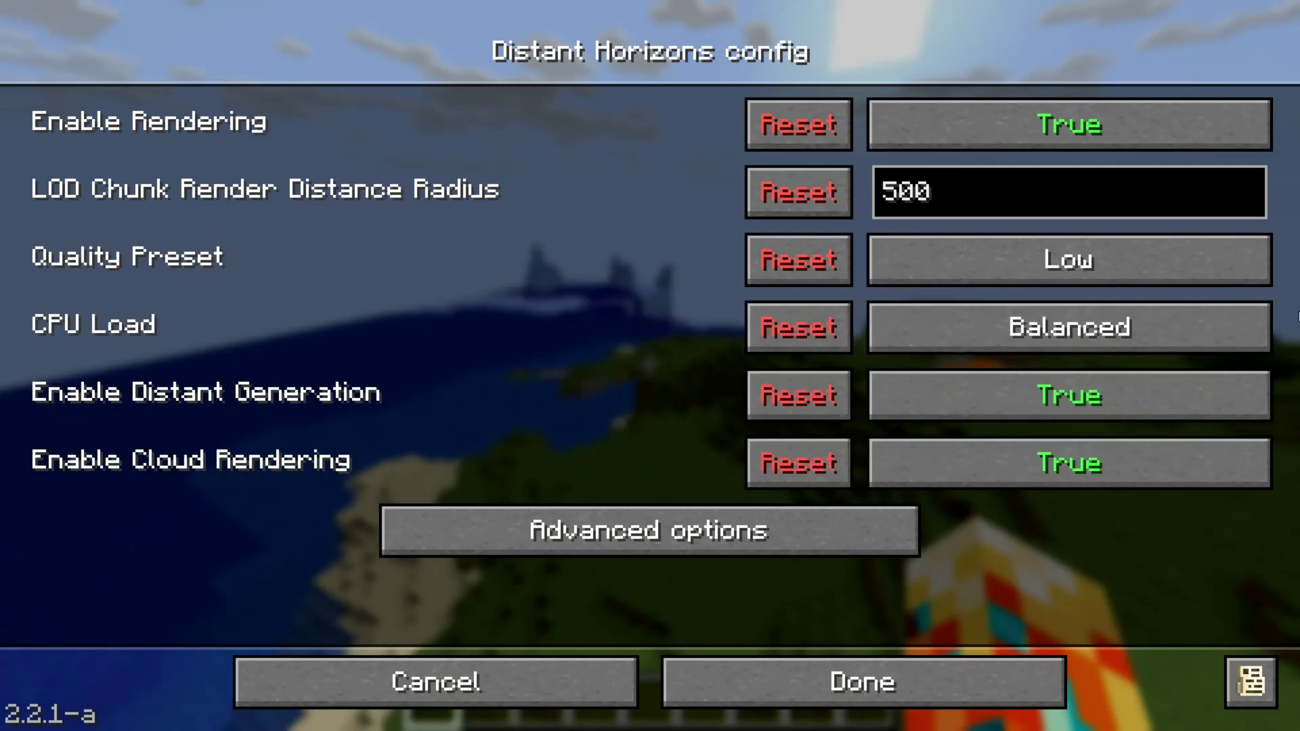
left_click(856, 677)
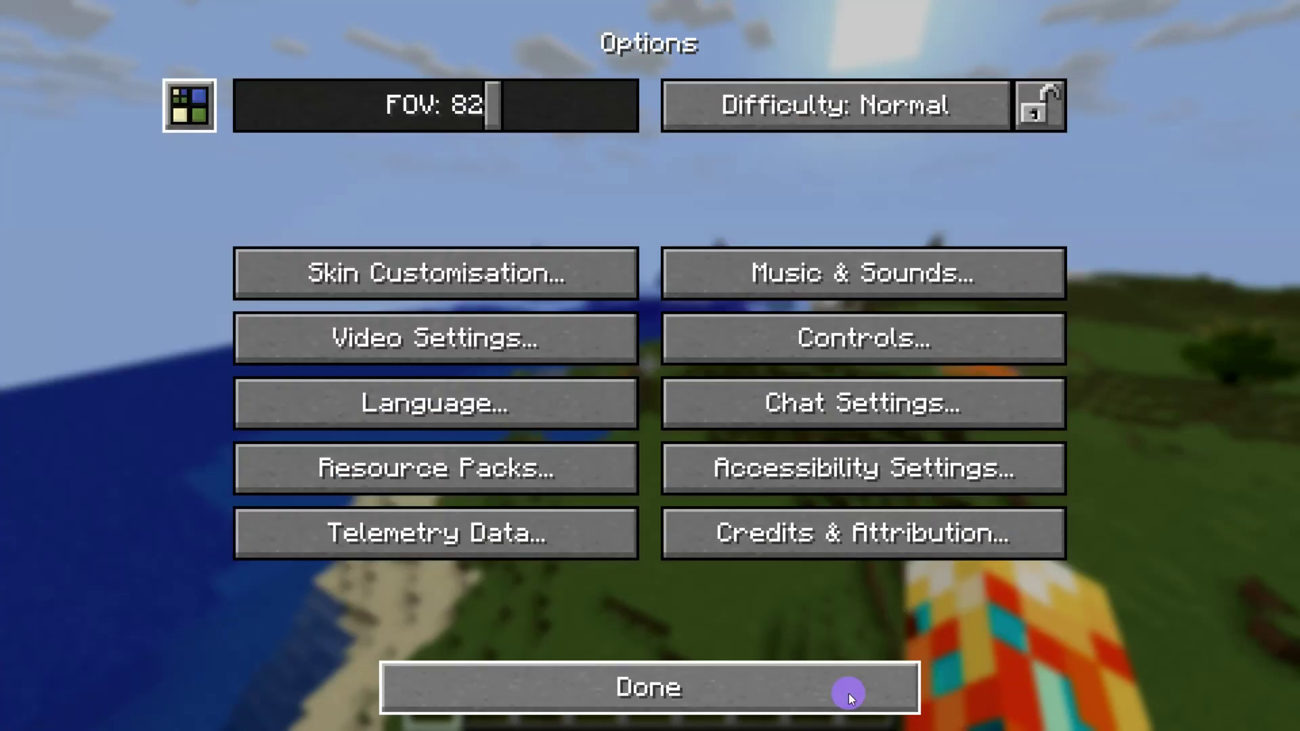
left_click(760, 688)
left_click(778, 226)
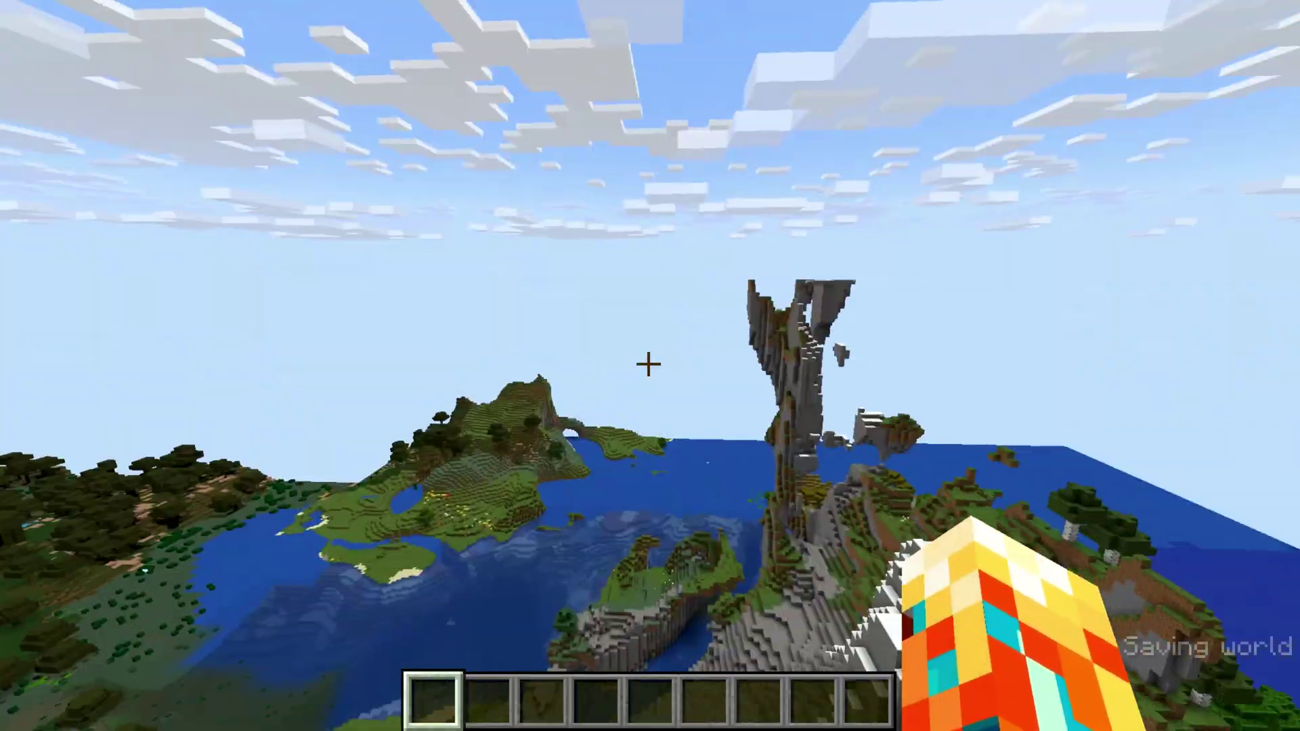
Enable Iris shaders, then view the shaded world in third-person before returning to first-person
key("F4")
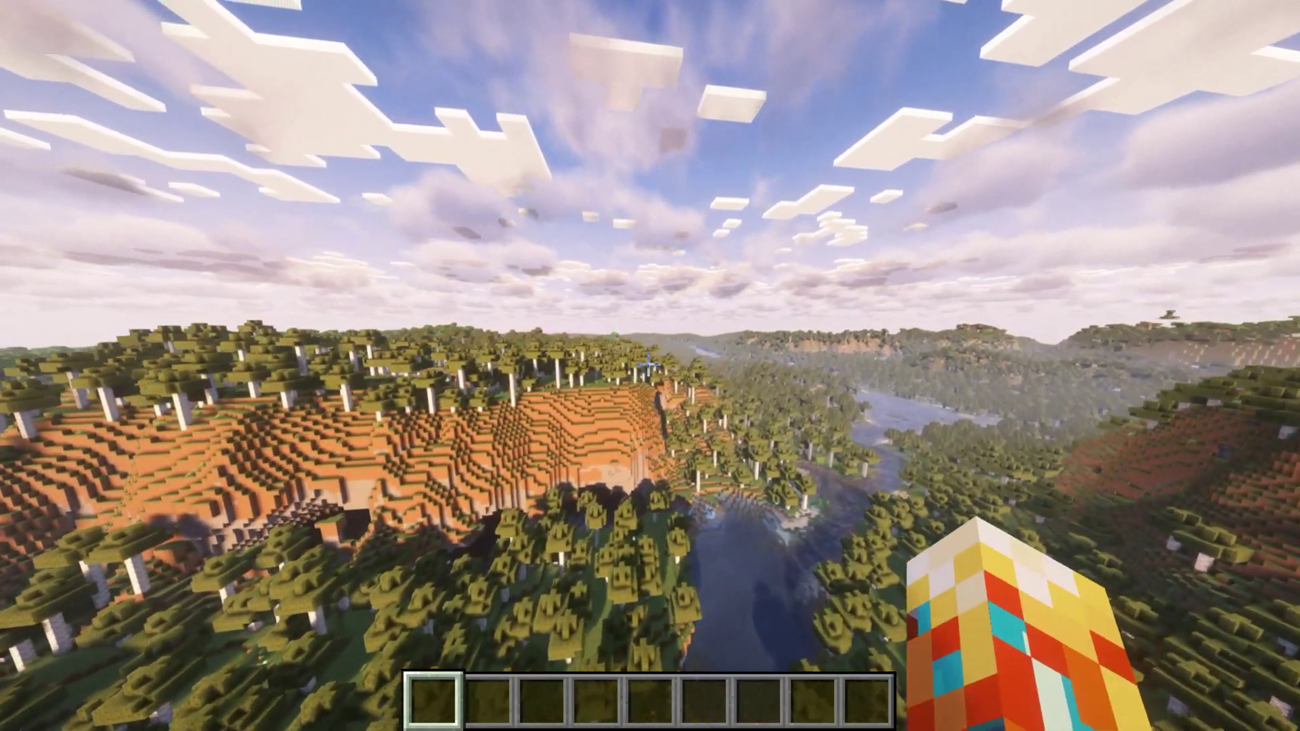
key("F5")
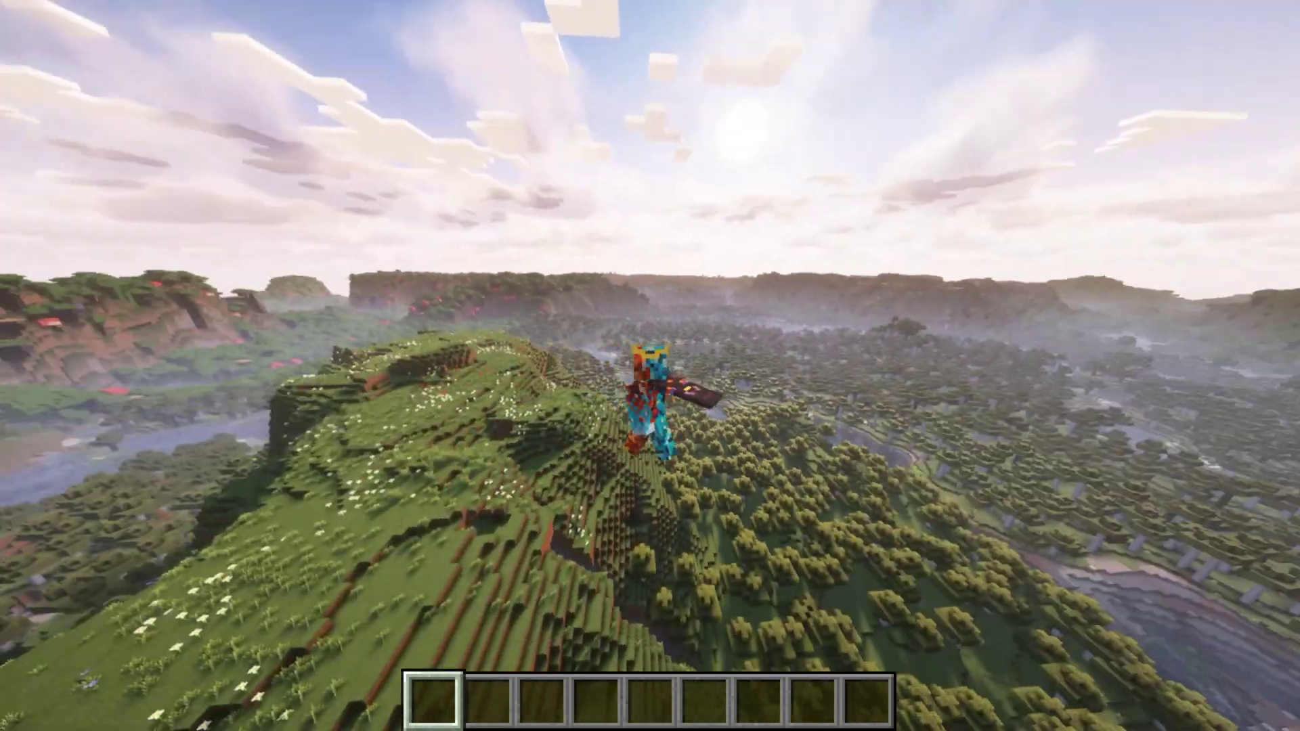
key("F5")
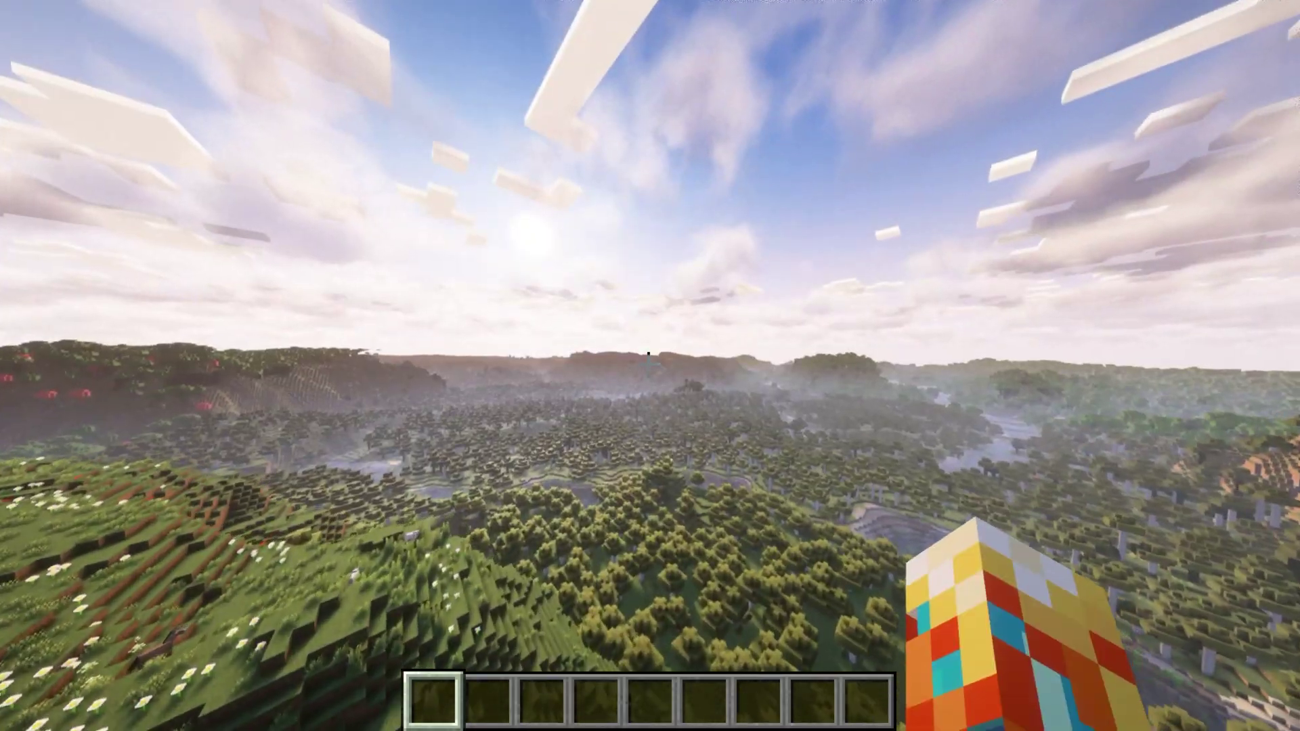